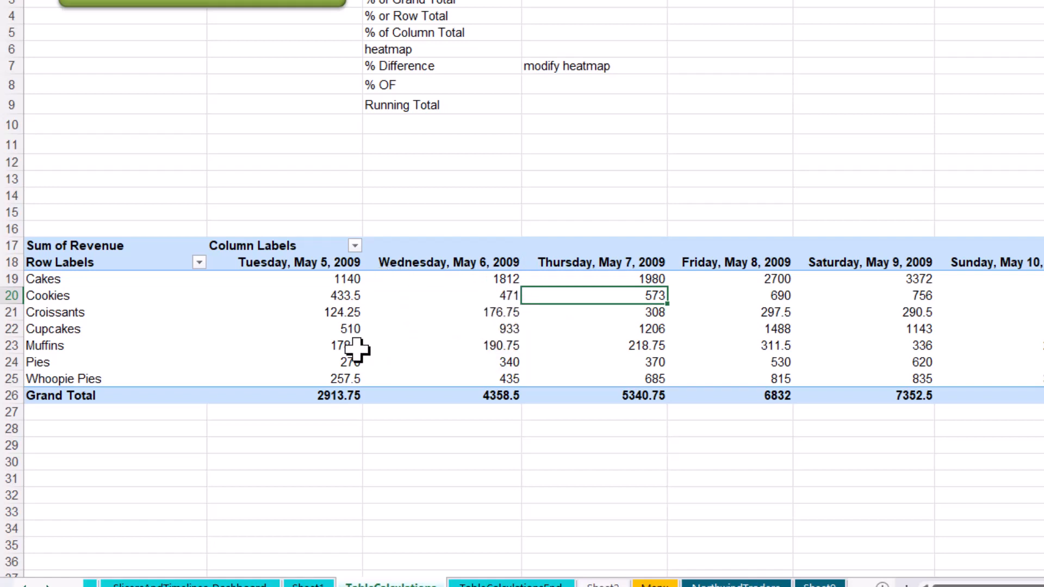
- Change the PivotTable's Sum of Revenue value field to show values as % of Grand Total
mouse_move(404, 328)
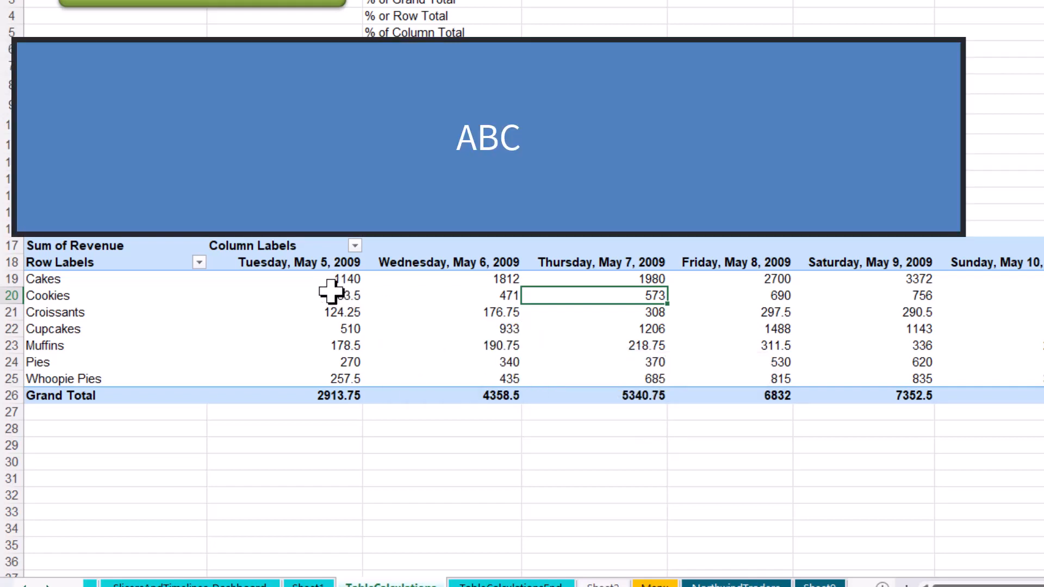
mouse_move(322, 283)
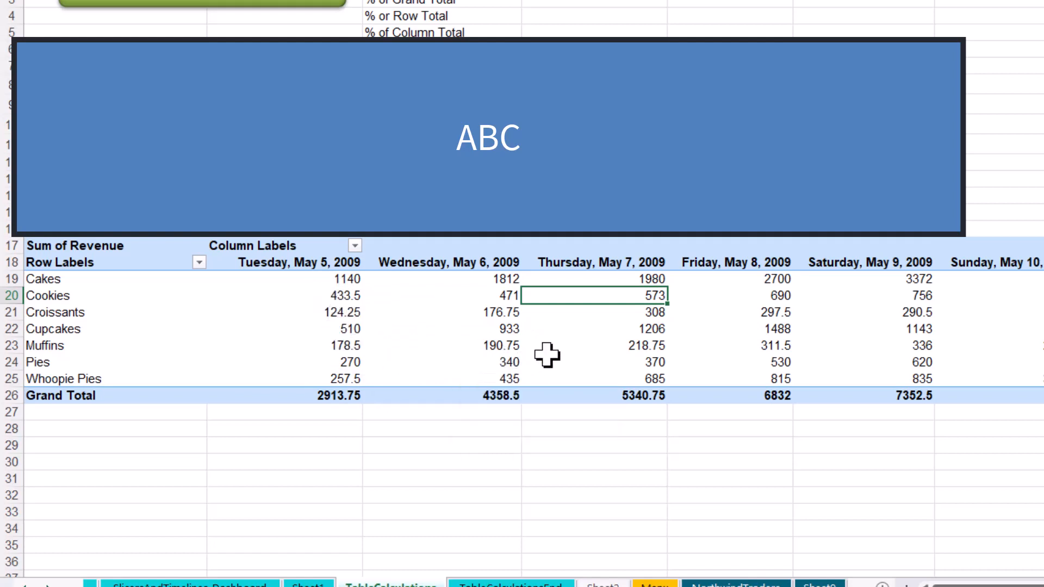
mouse_move(547, 357)
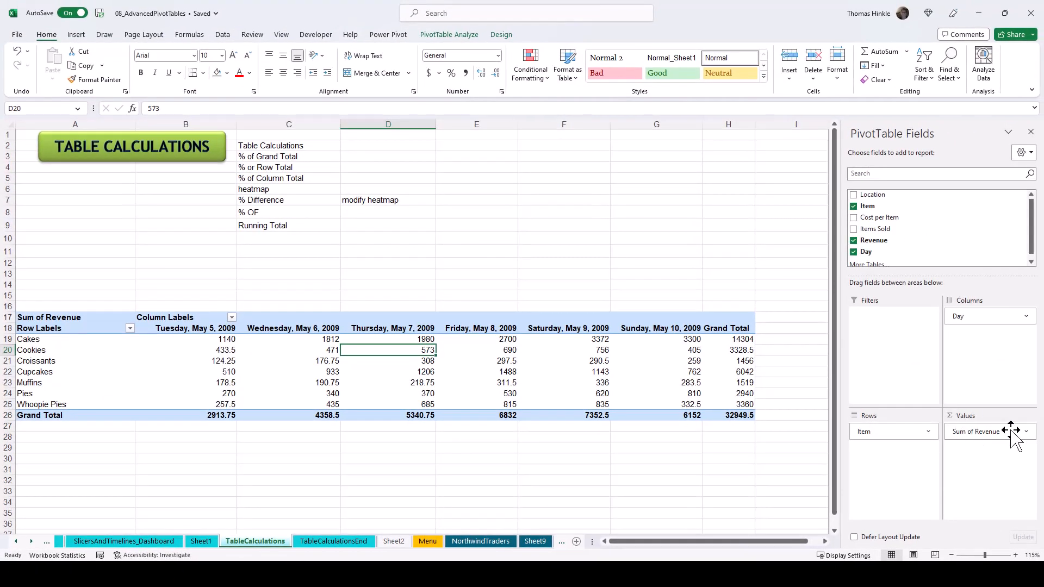
click(1026, 432)
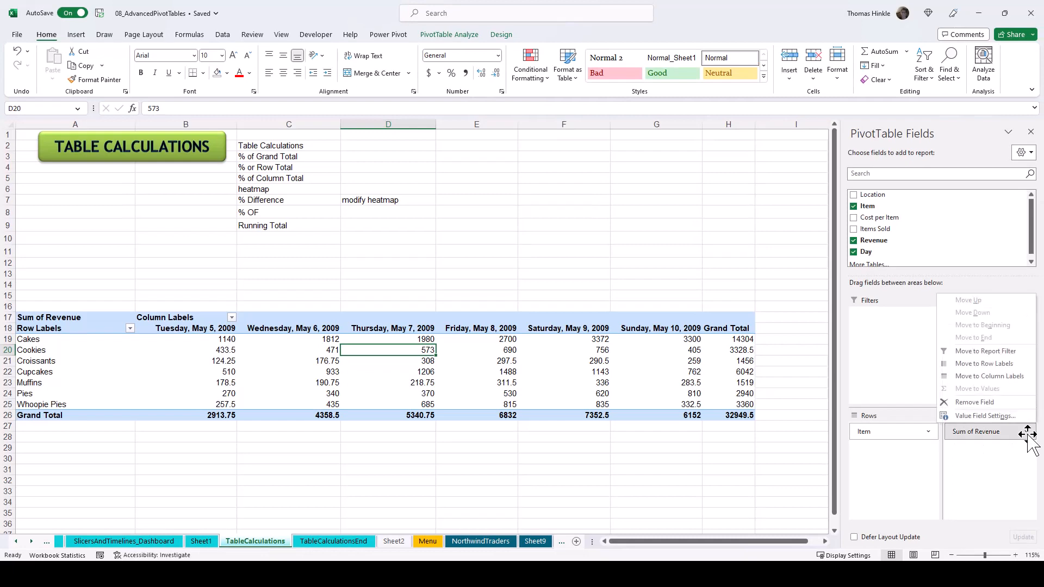
click(995, 417)
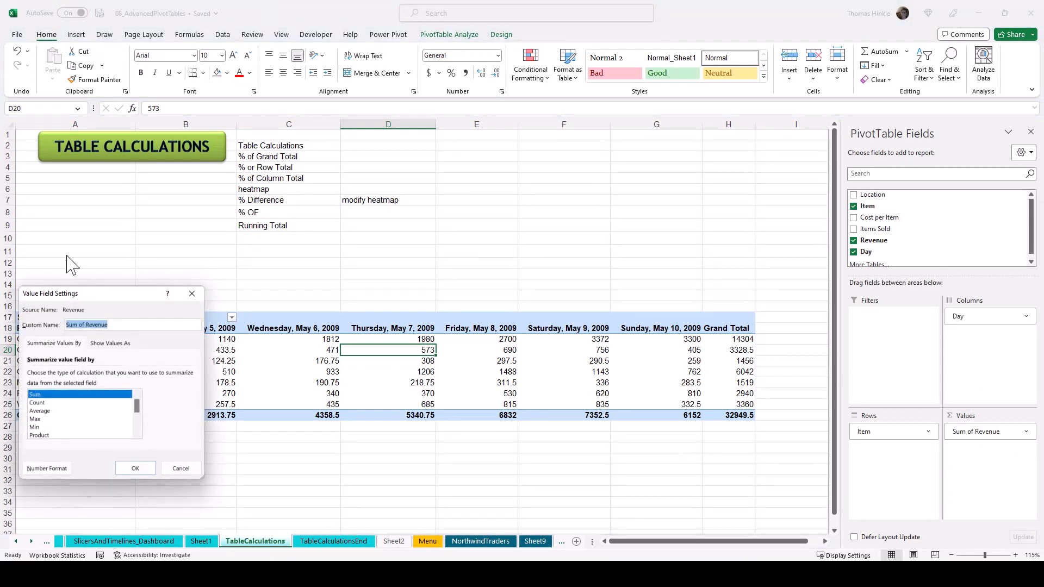
drag(89, 294, 688, 148)
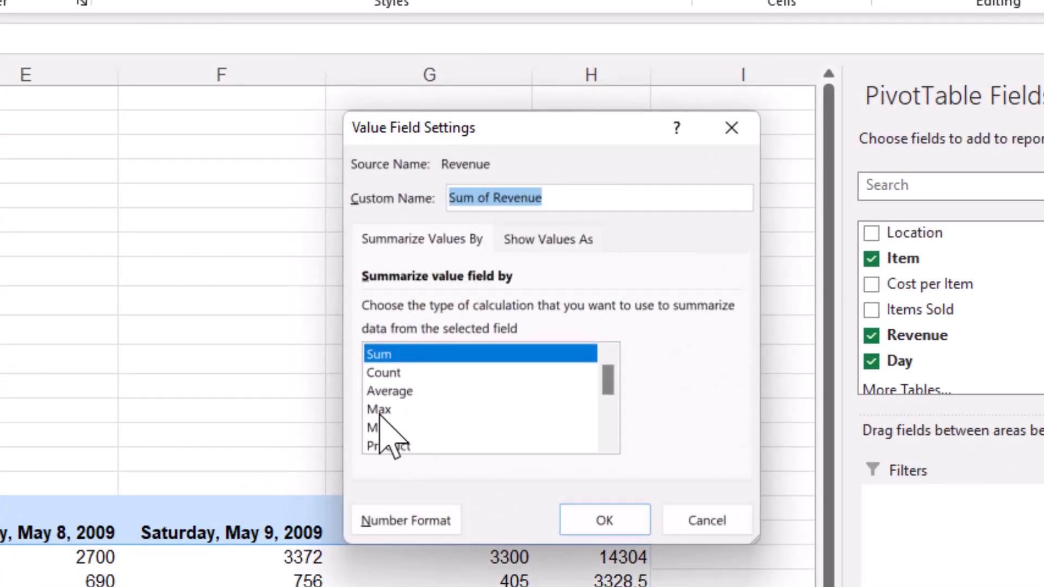
click(553, 240)
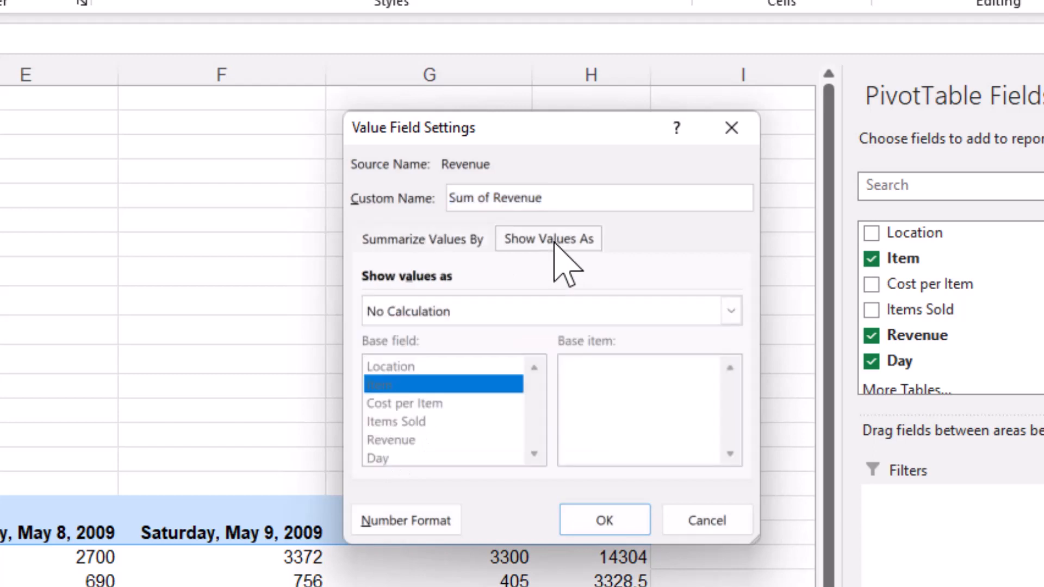
drag(551, 131, 499, 116)
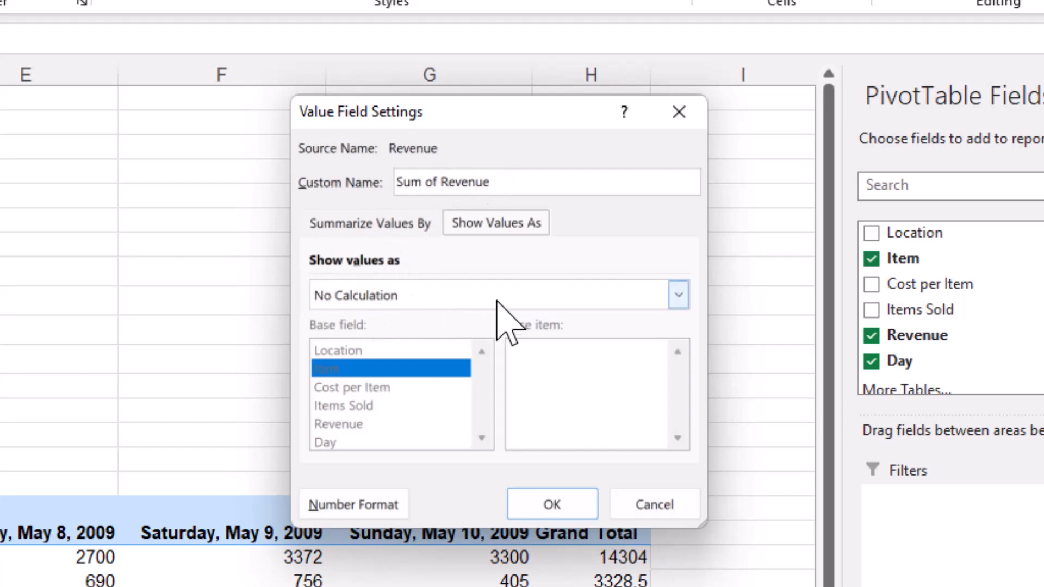
click(678, 295)
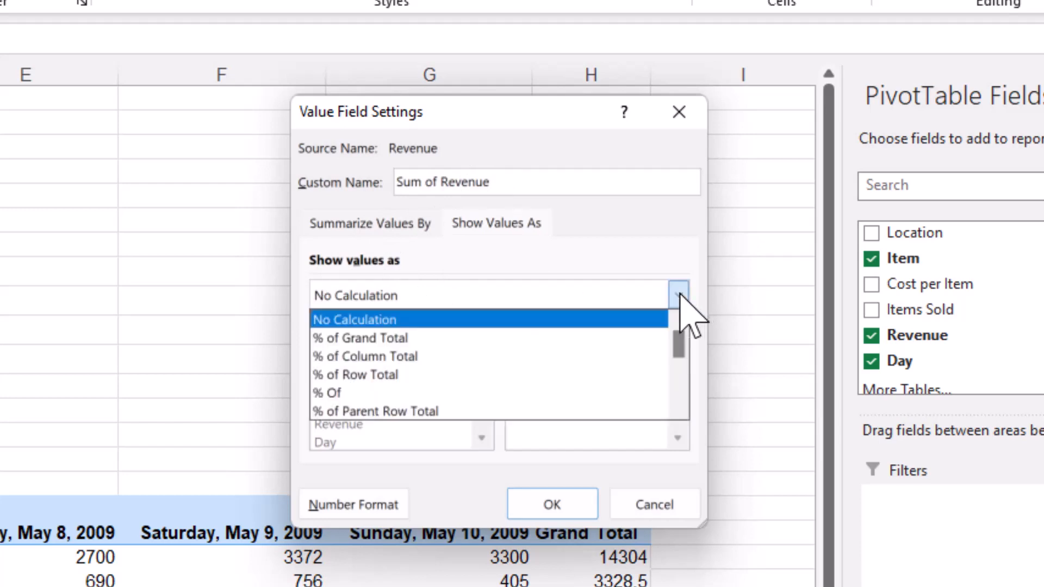
click(402, 340)
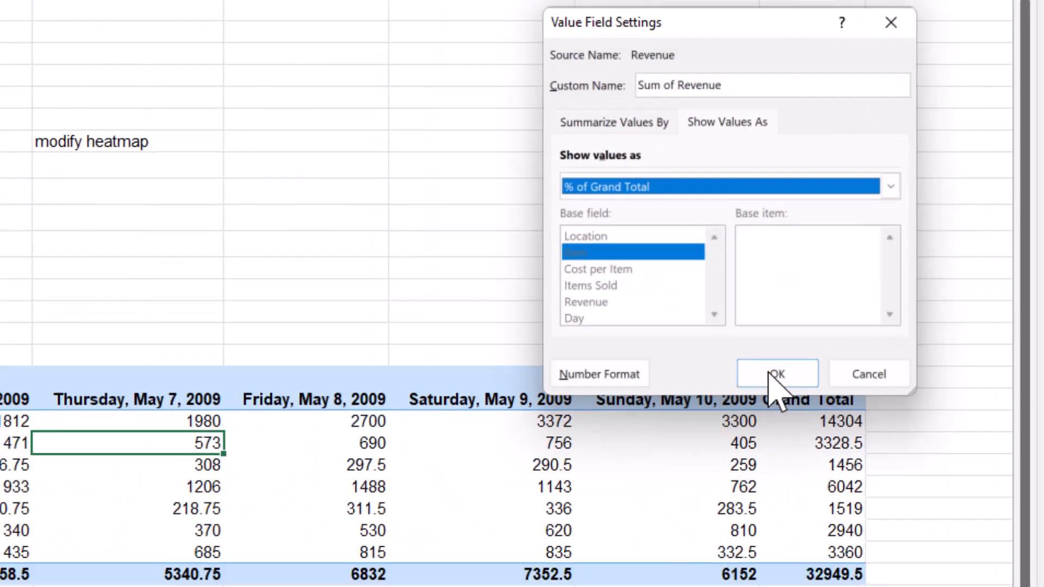
click(541, 502)
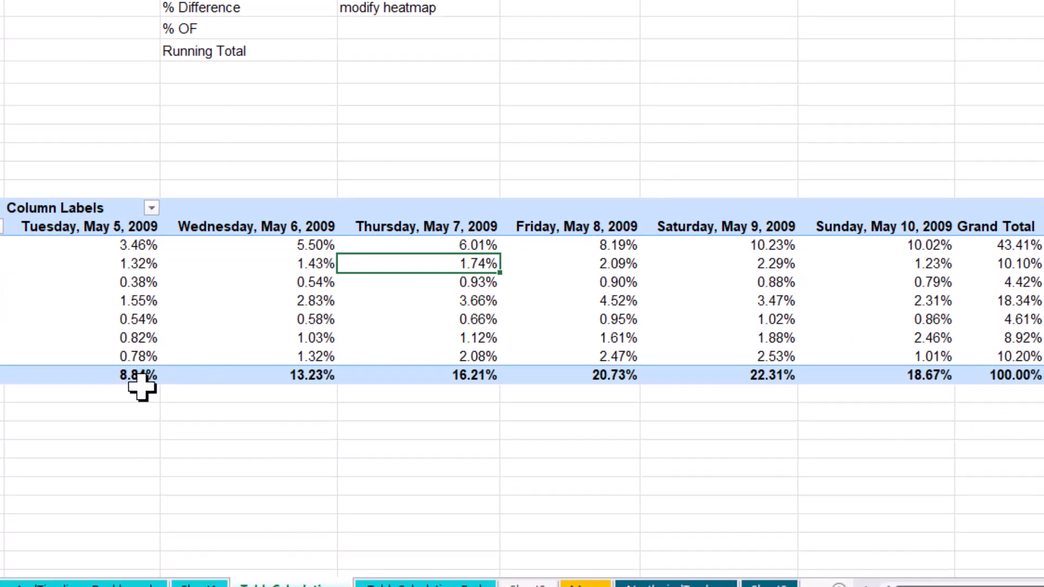
- Change the Sum of Revenue value field to show each item's share as % of Column Total
mouse_move(705, 373)
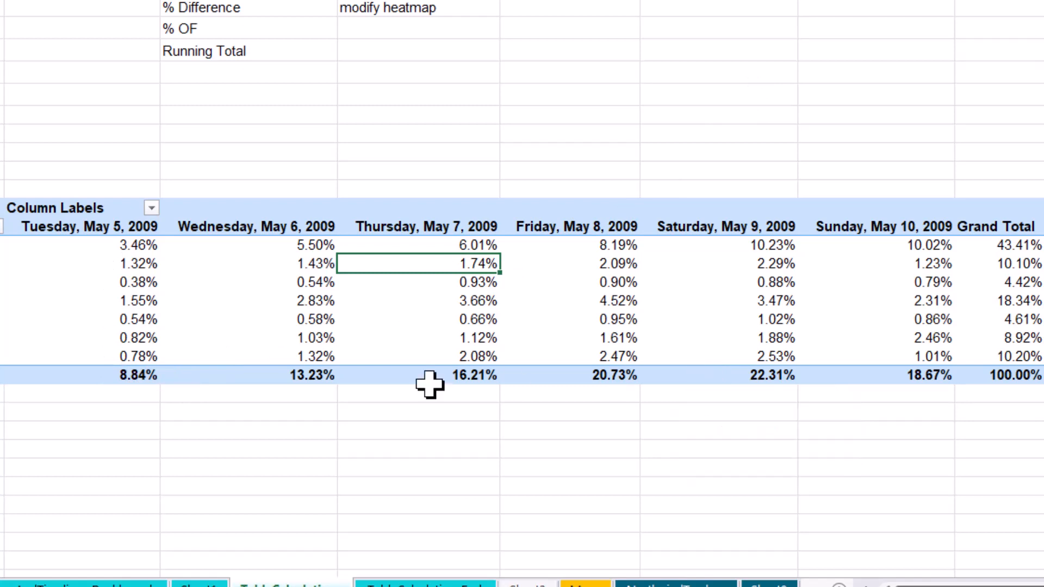
mouse_move(115, 369)
mouse_move(584, 239)
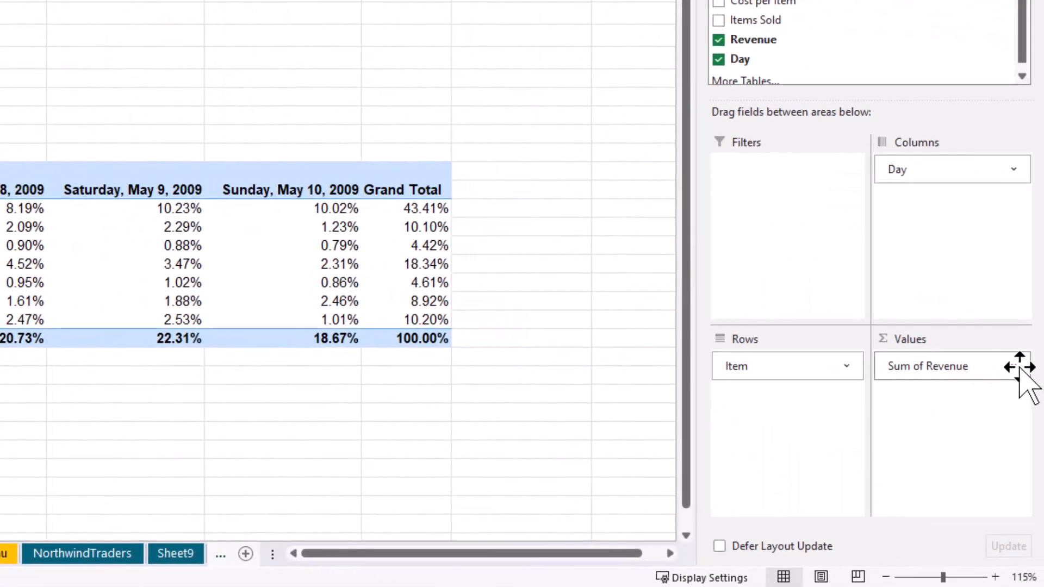
click(1017, 369)
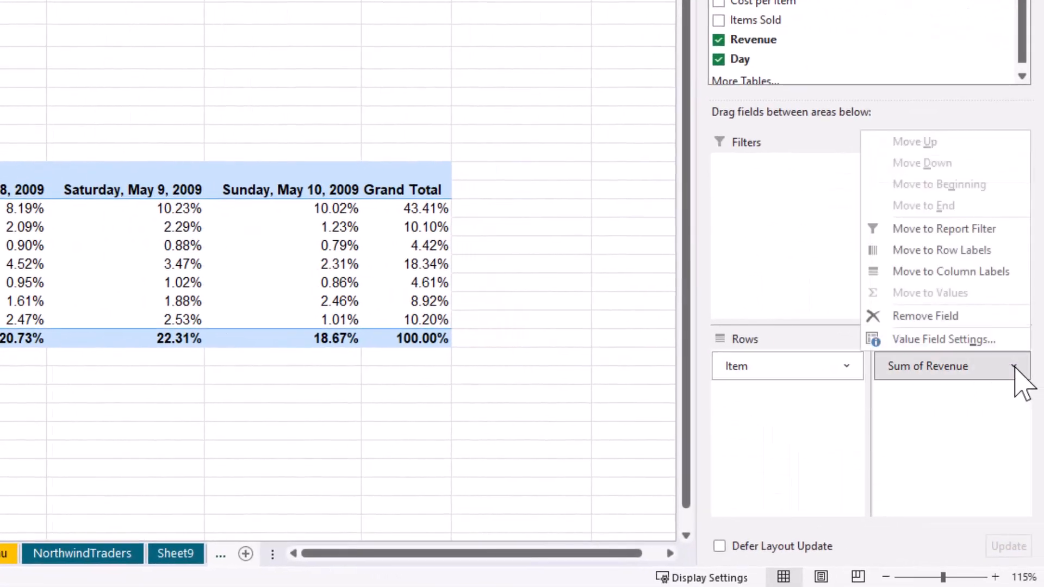
click(973, 339)
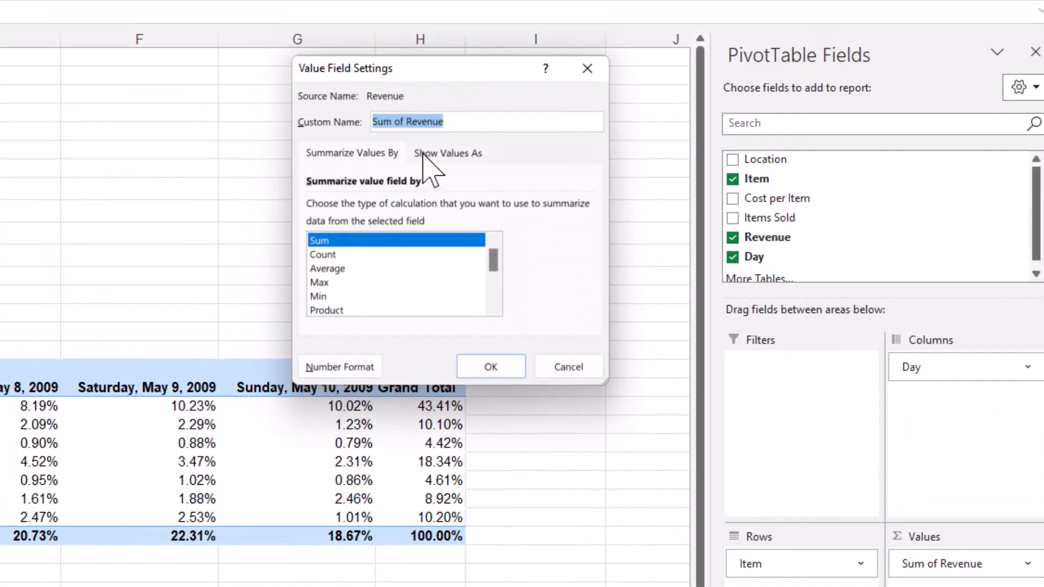
click(424, 155)
click(409, 209)
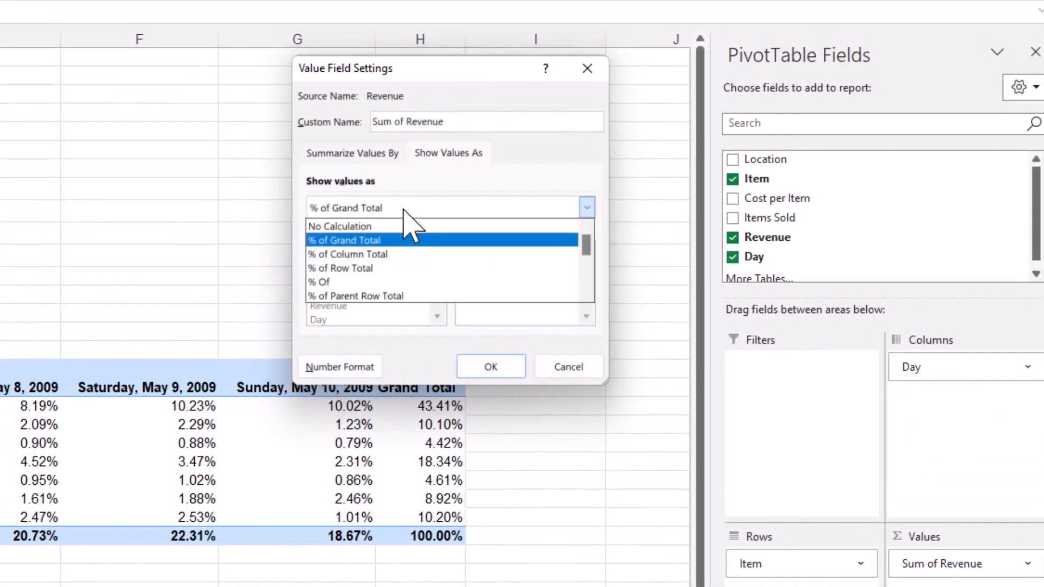
click(387, 254)
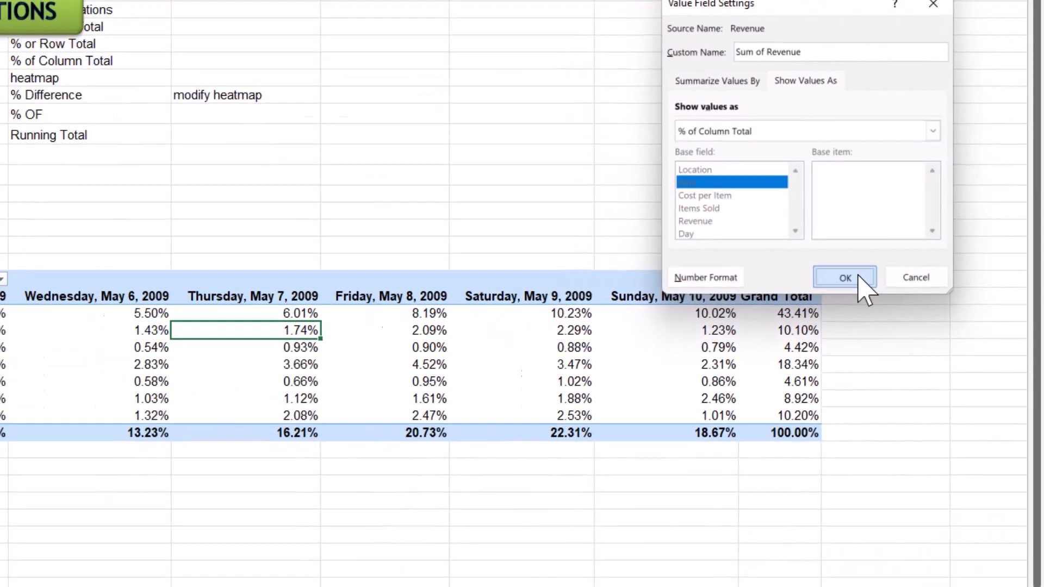
click(495, 367)
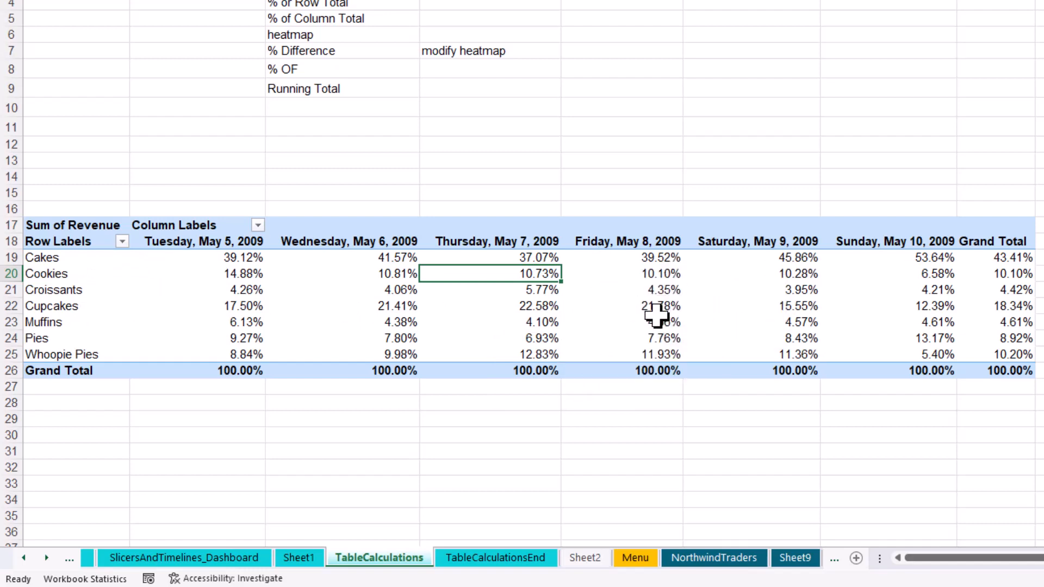
- Change the Sum of Revenue value field to show values as % of Row Total
click(657, 310)
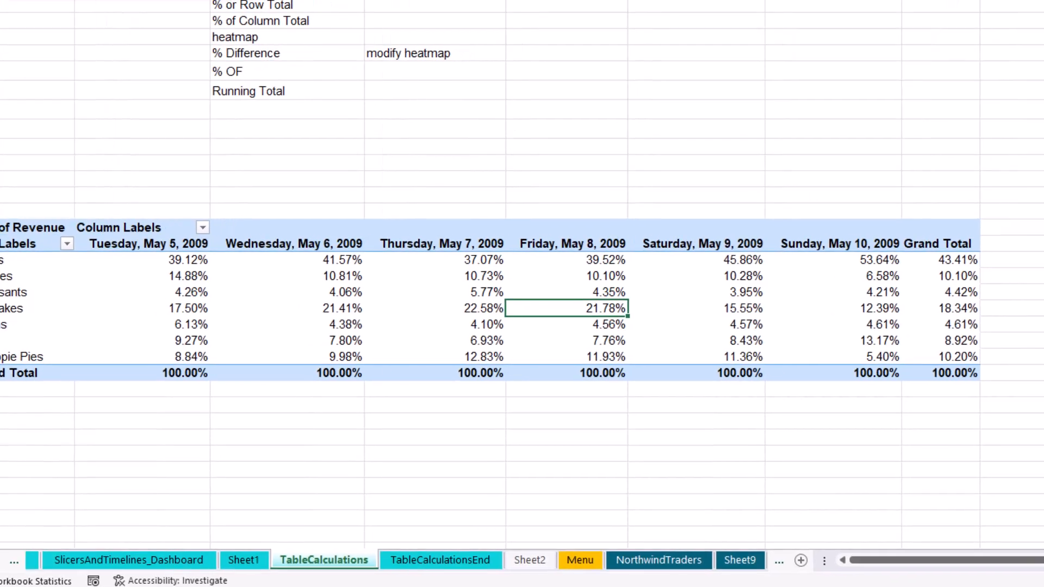
click(1022, 412)
click(1031, 389)
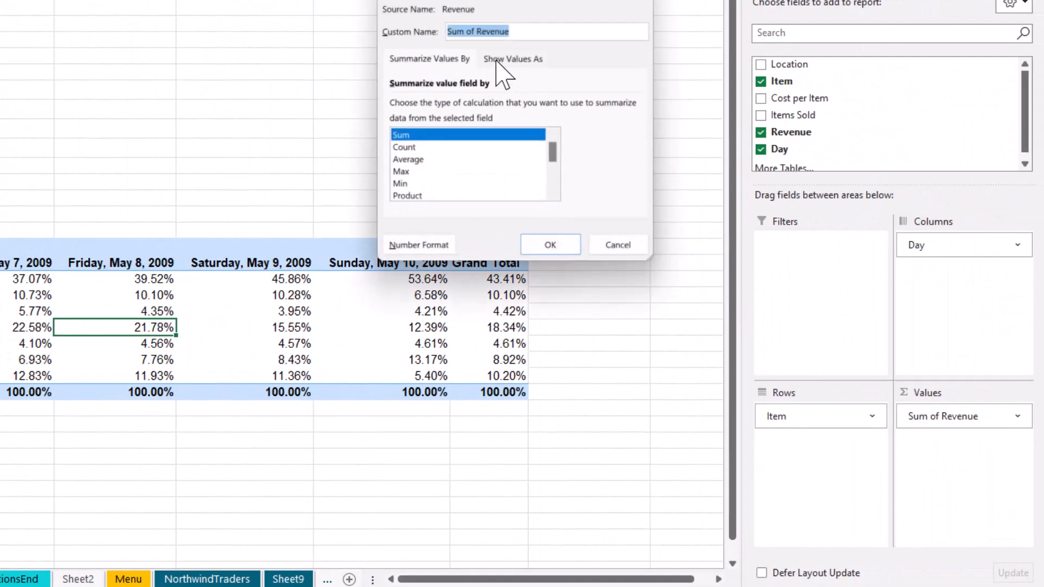
click(494, 59)
click(495, 107)
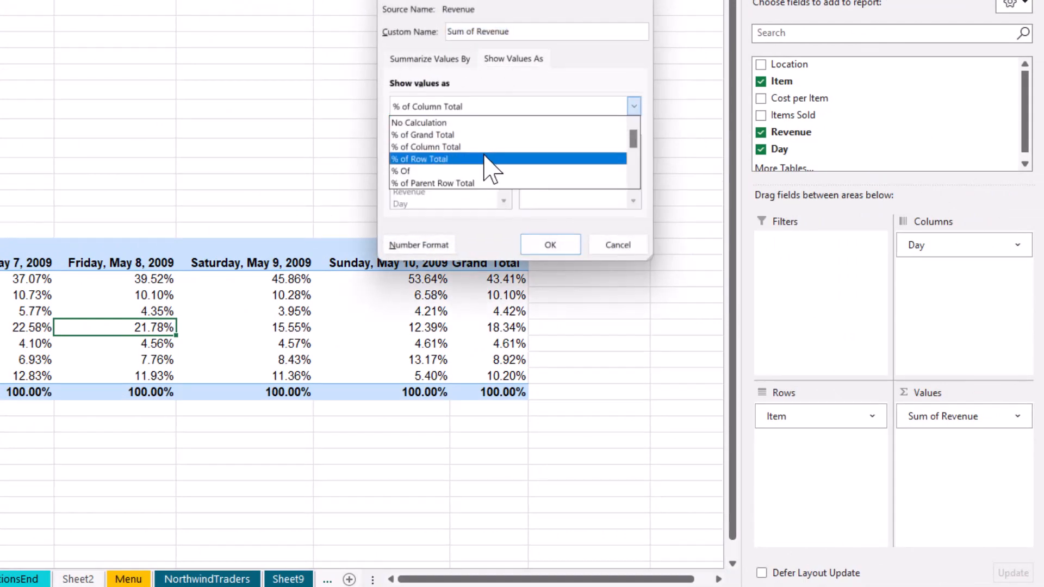
click(435, 158)
click(550, 245)
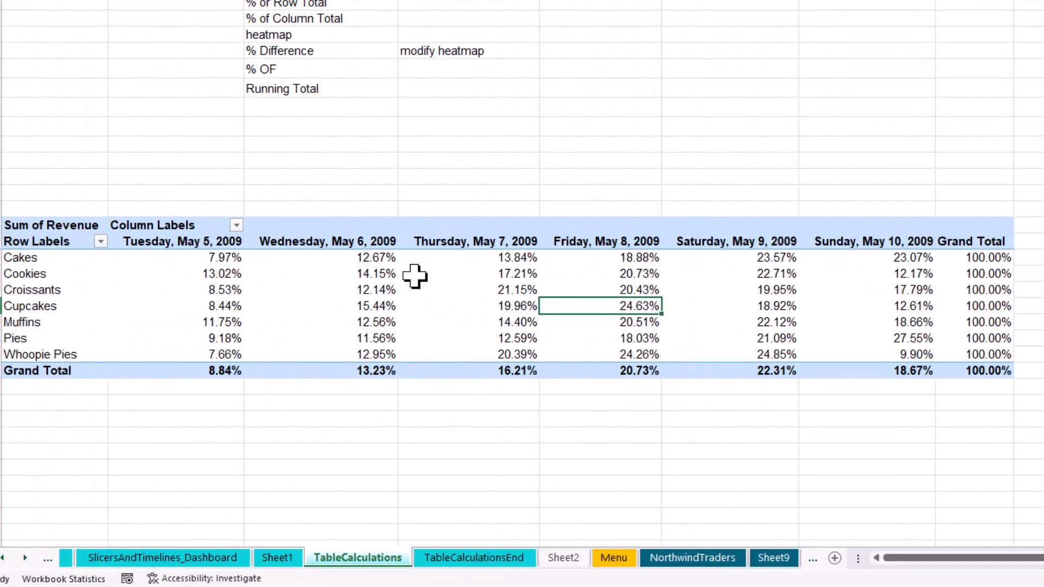
- Apply a green-white color scale to all cells showing "Sum of Revenue" values for "Item" and "Day", excluding the totals
mouse_move(423, 293)
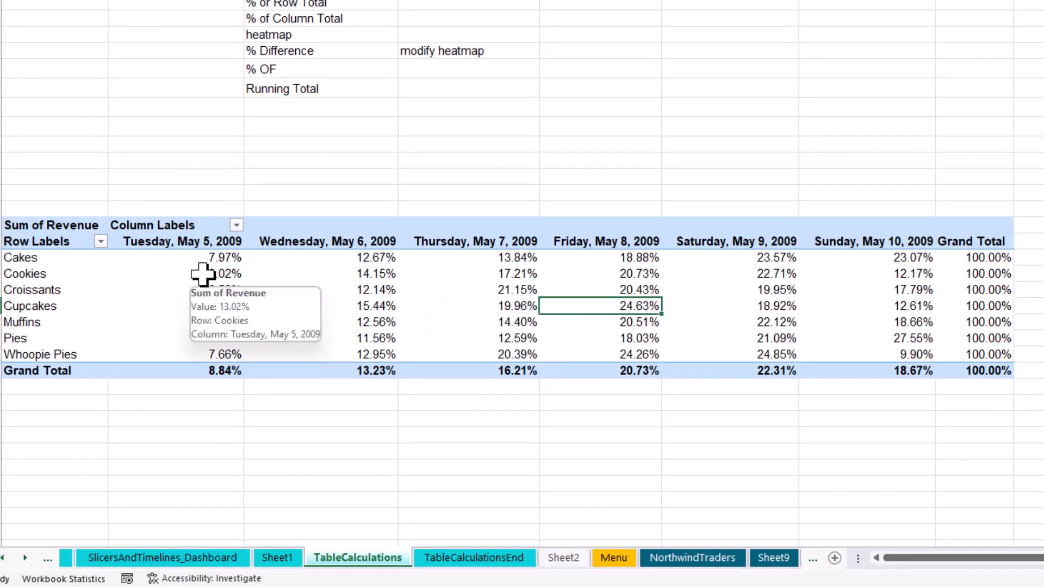
mouse_move(727, 302)
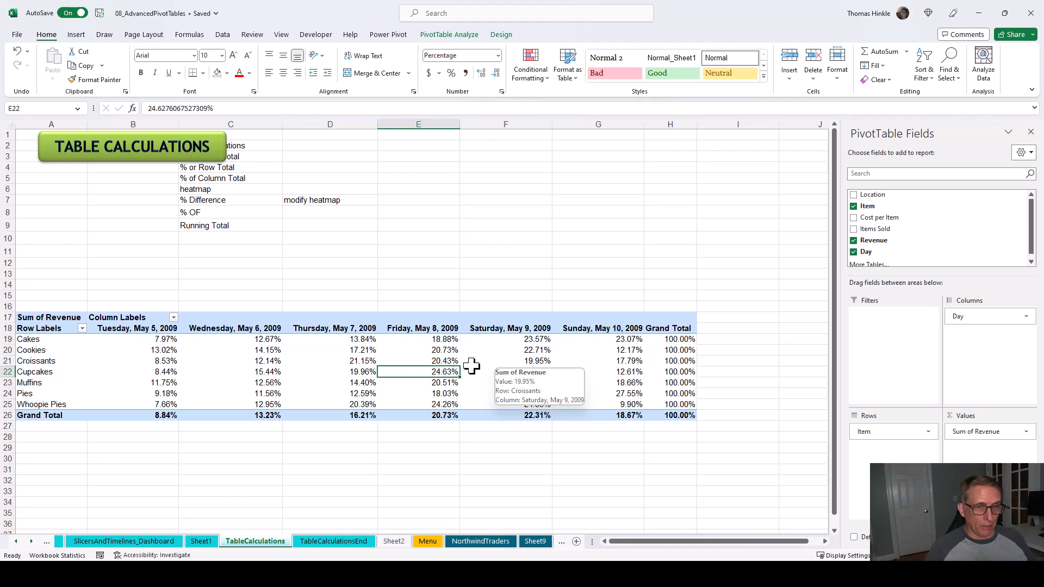
click(441, 361)
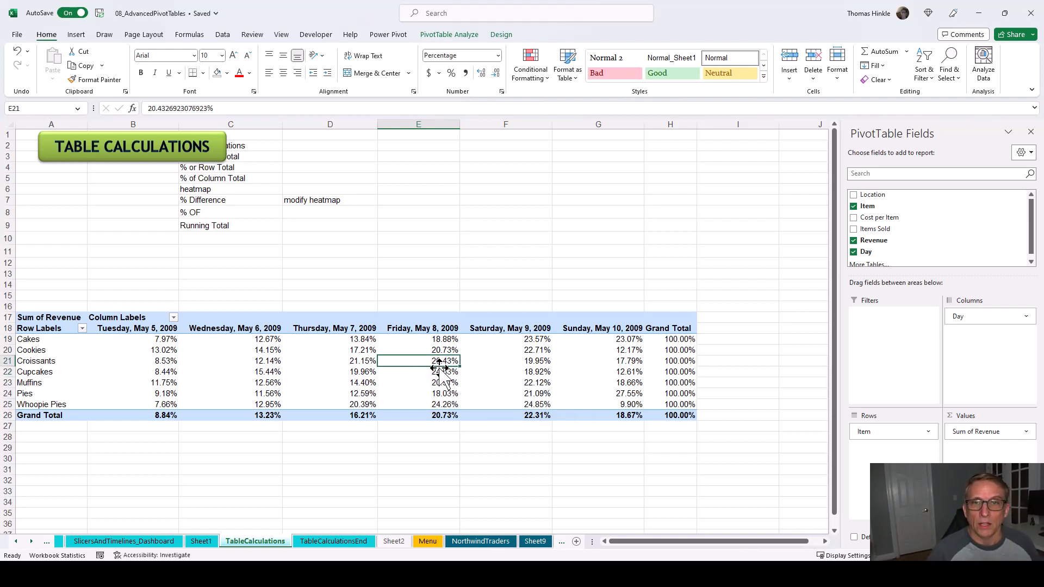
click(535, 79)
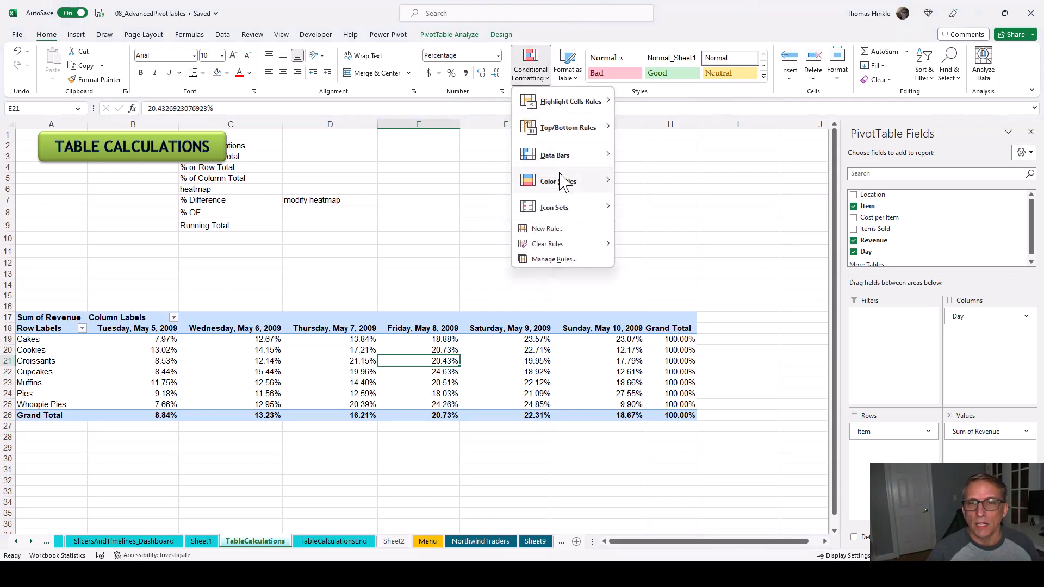
mouse_move(563, 183)
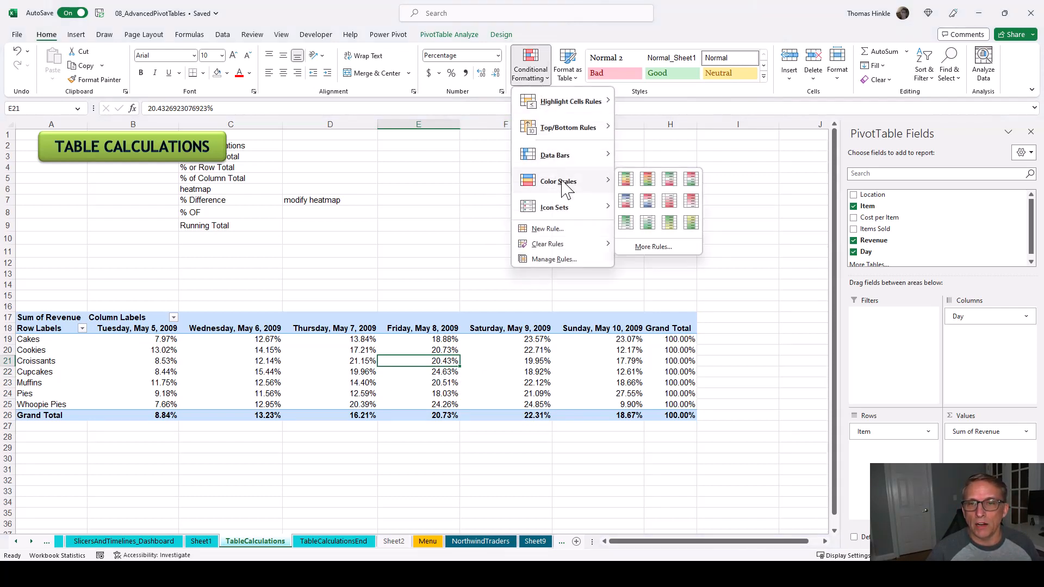
click(630, 224)
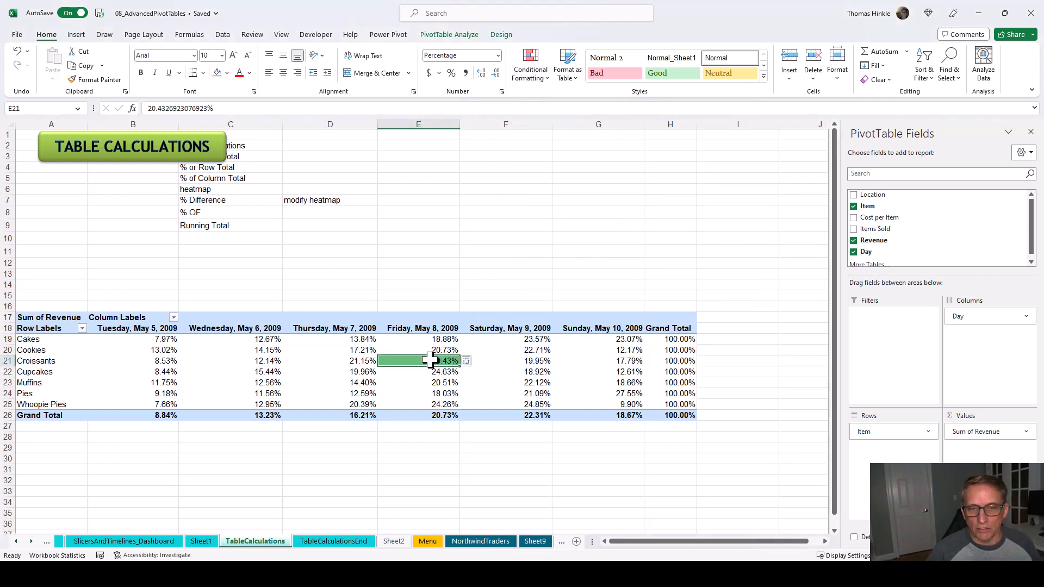
click(467, 361)
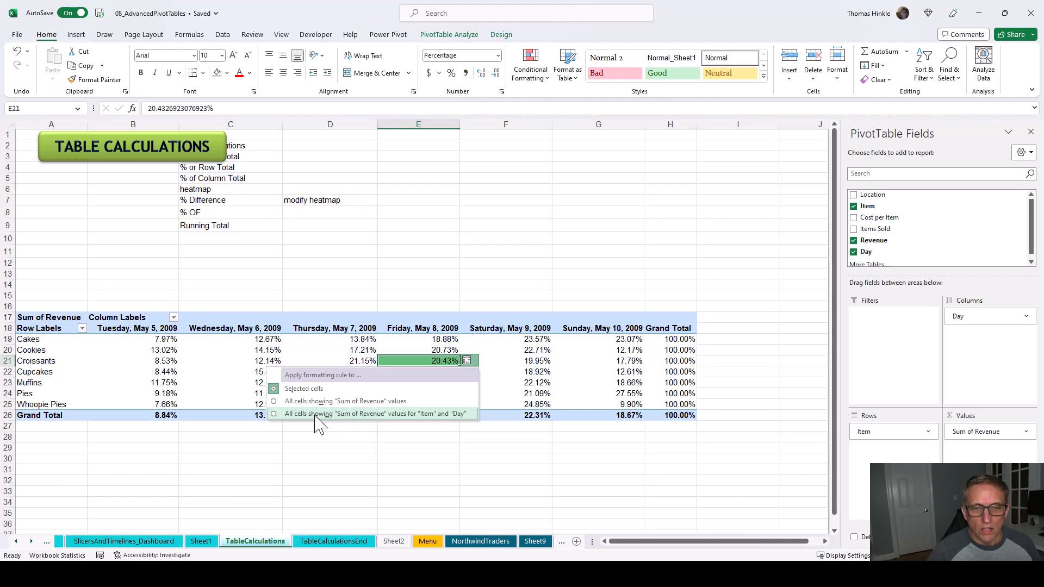
click(417, 415)
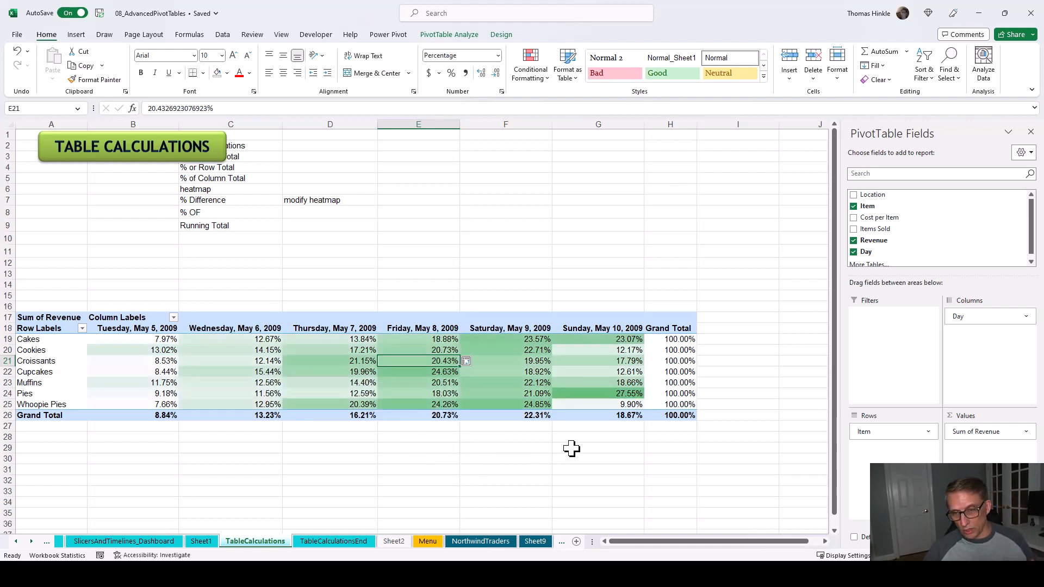
- Switch the Sum of Revenue values in the heatmapped PivotTable to % of Column Total
click(570, 397)
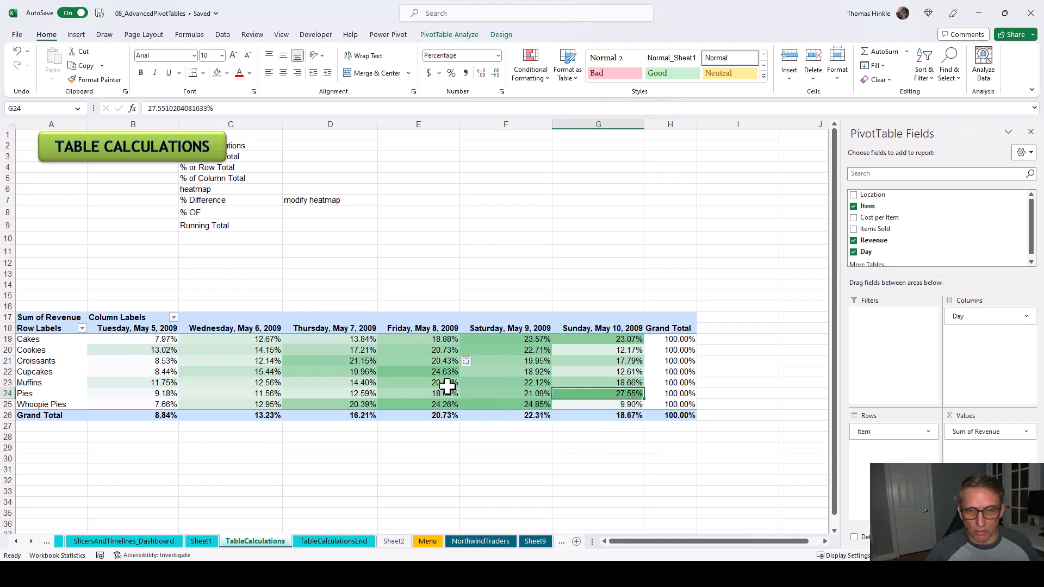
click(418, 373)
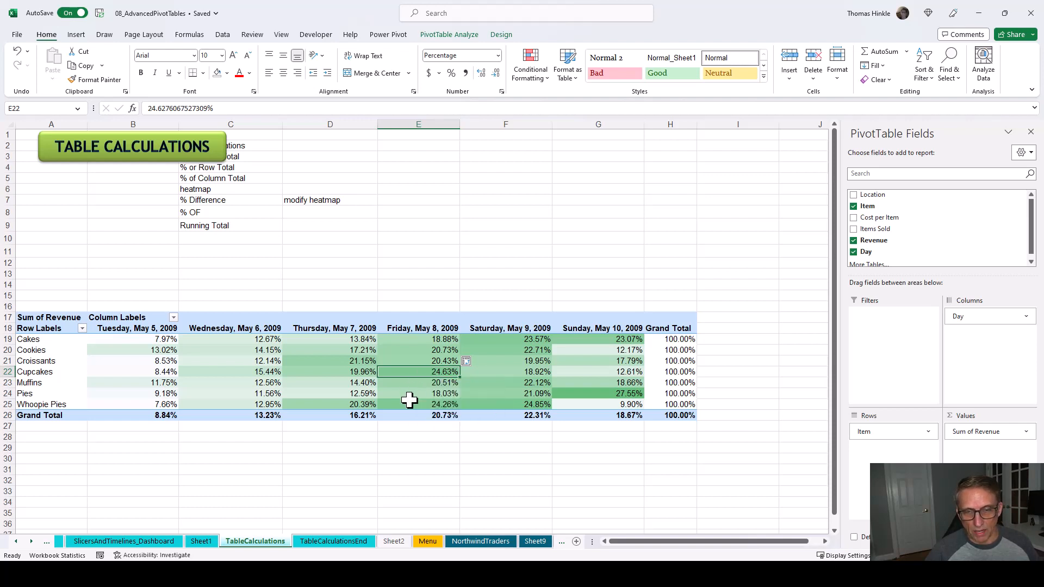
click(1024, 432)
click(983, 416)
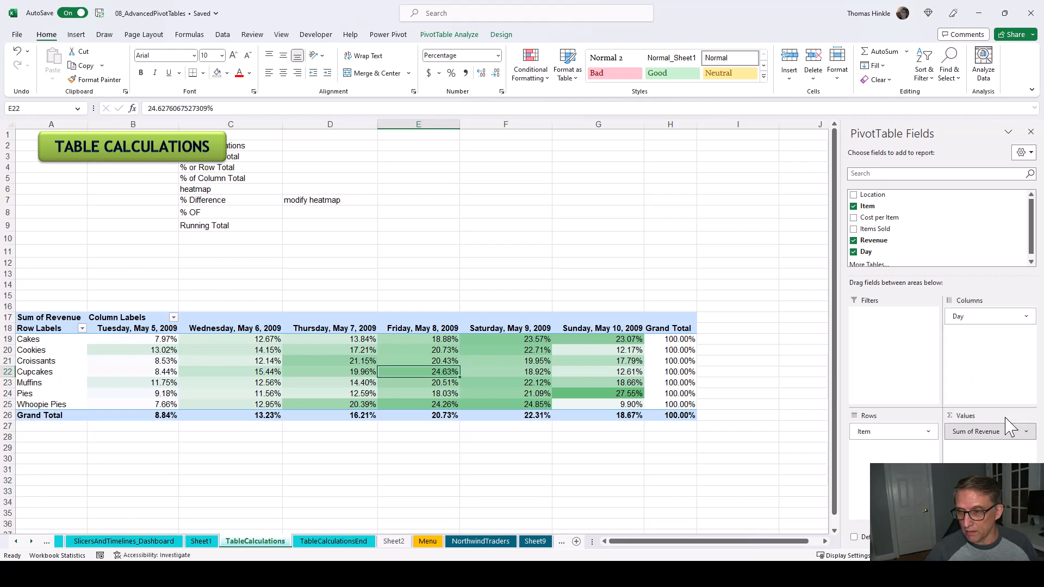
click(716, 225)
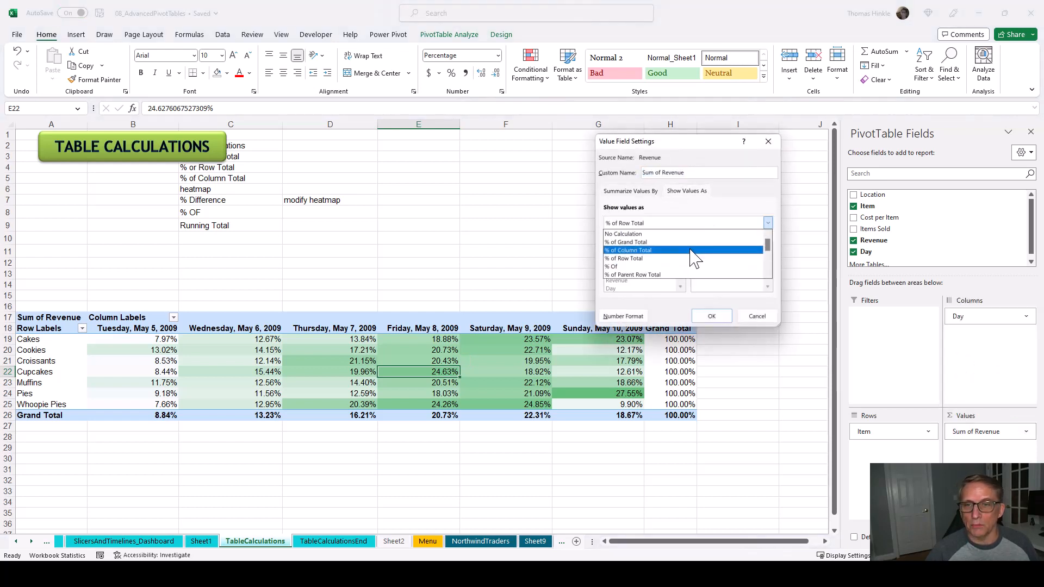
click(694, 256)
click(712, 316)
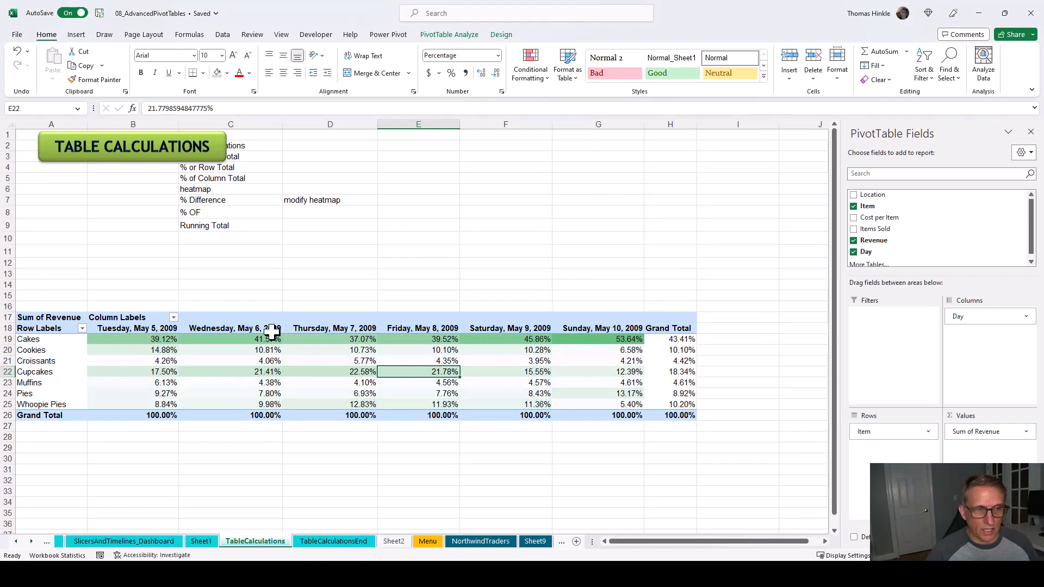
click(476, 384)
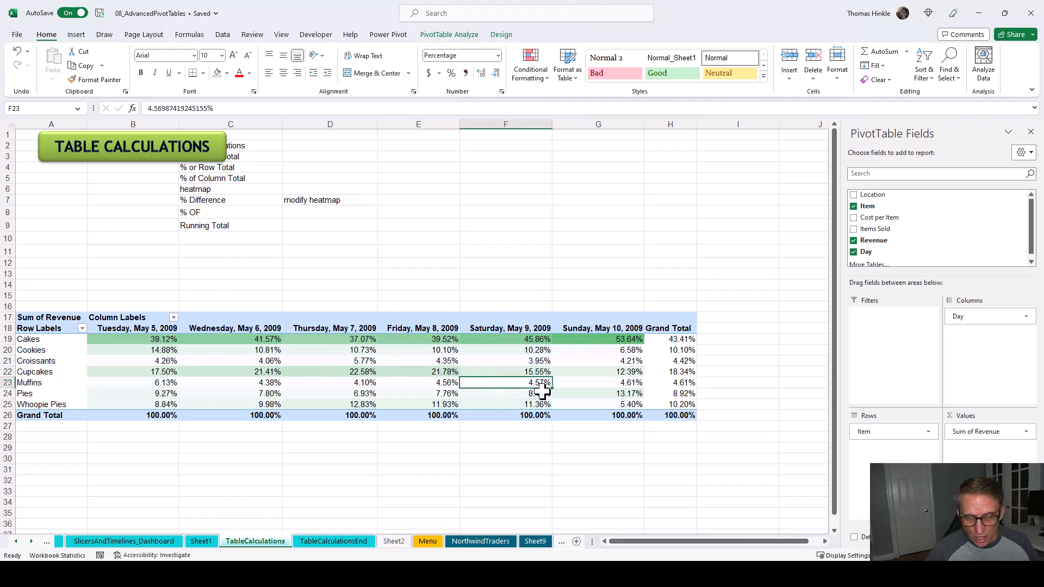
mouse_move(542, 390)
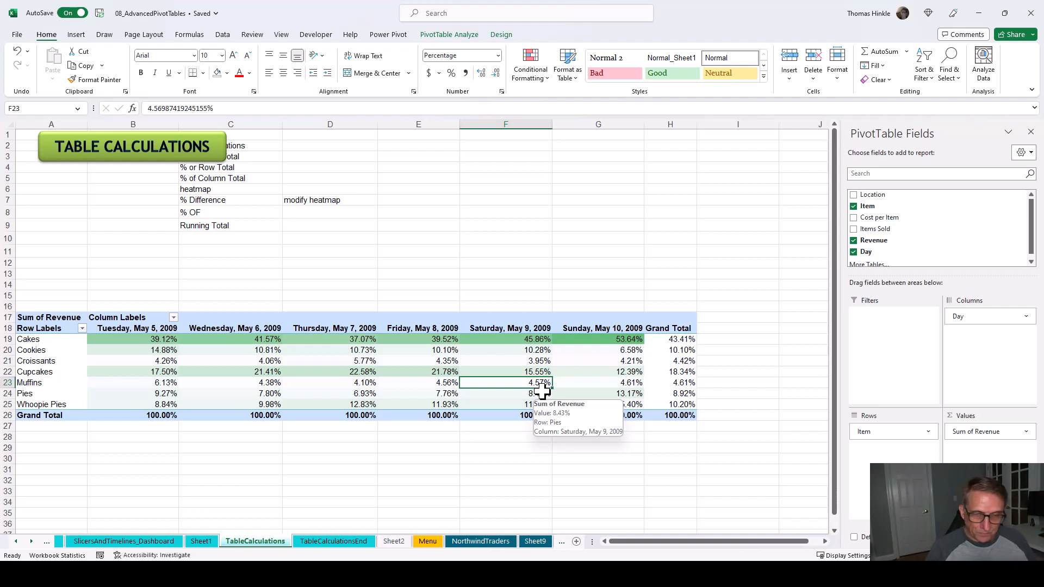
click(243, 189)
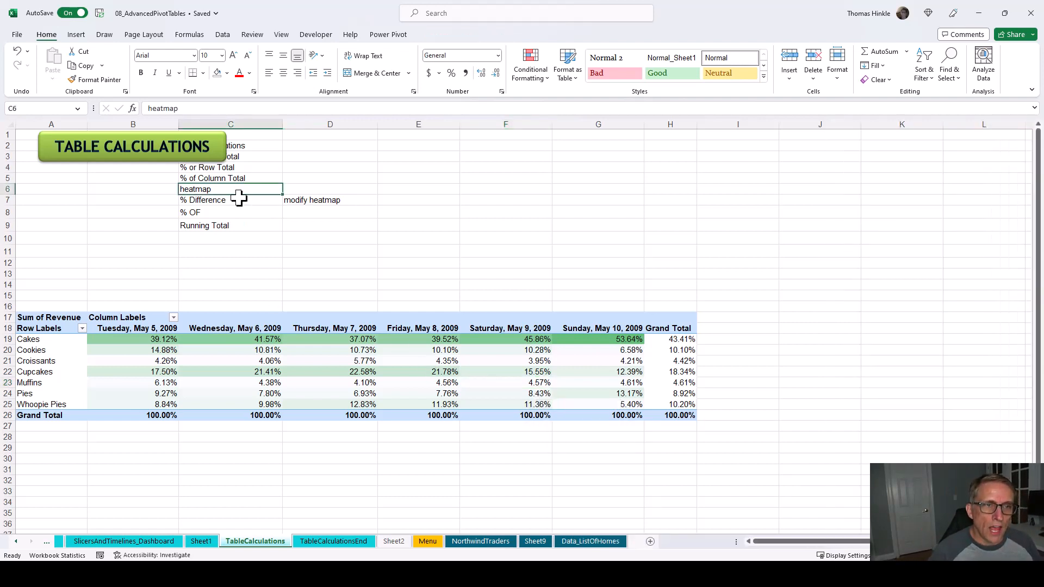
click(239, 199)
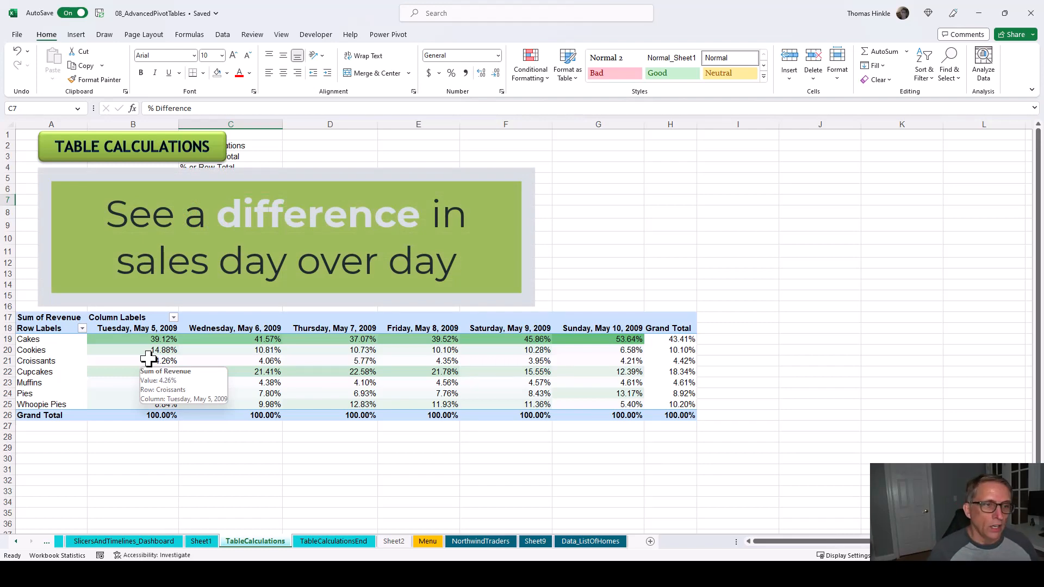
- Change the PivotTable's Sum of Revenue value field to show values as Difference From
click(217, 354)
click(418, 360)
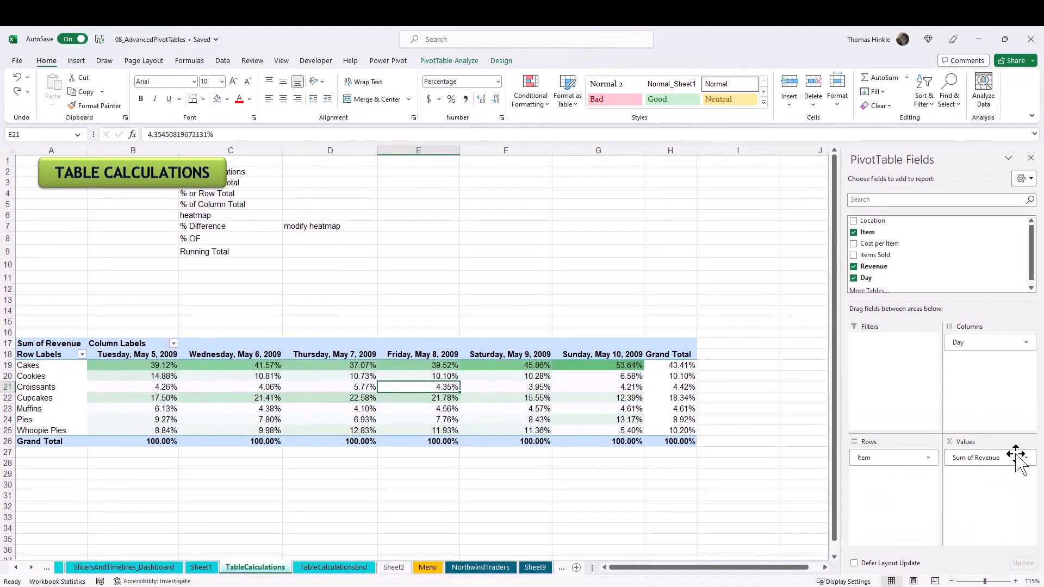
click(1025, 458)
click(990, 449)
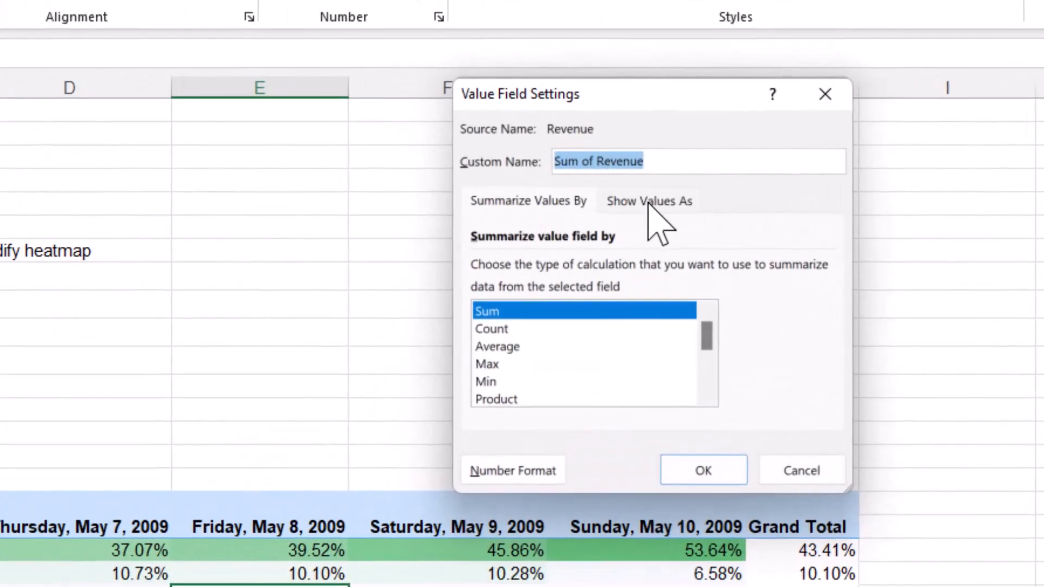
click(610, 203)
click(647, 271)
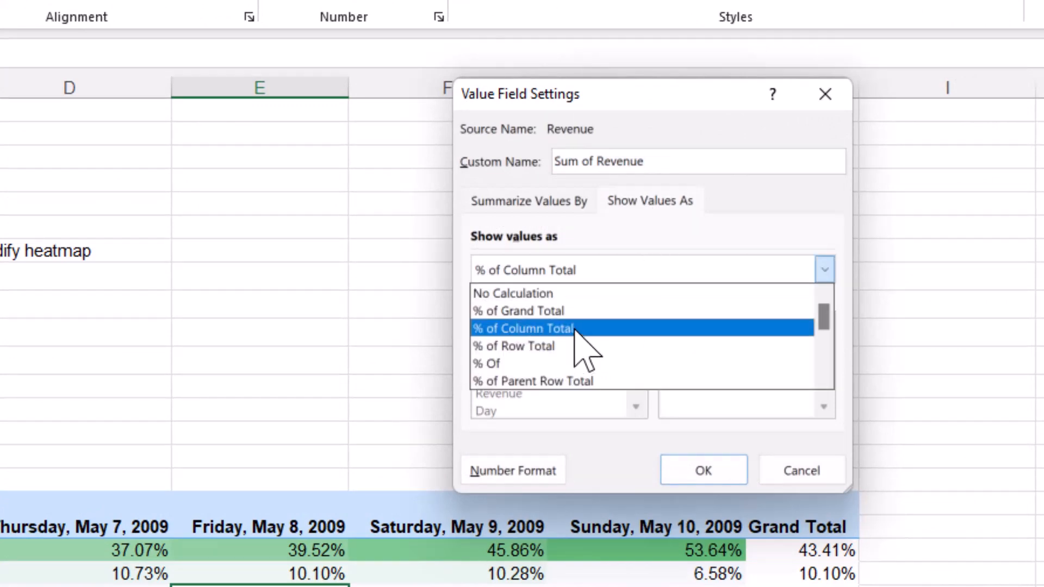
scroll(568, 345, down, 1)
scroll(568, 351, down, 1)
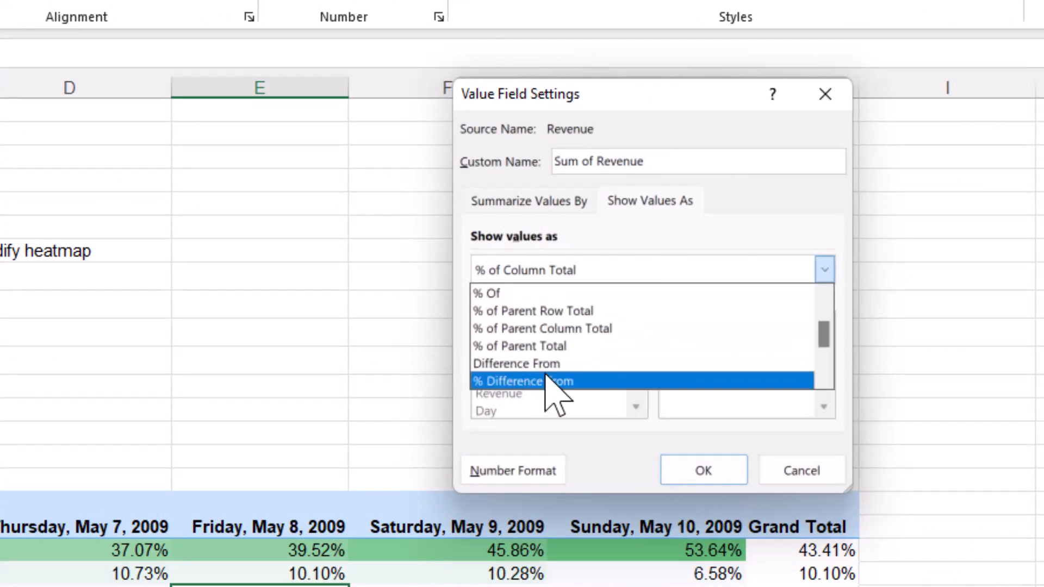
click(549, 363)
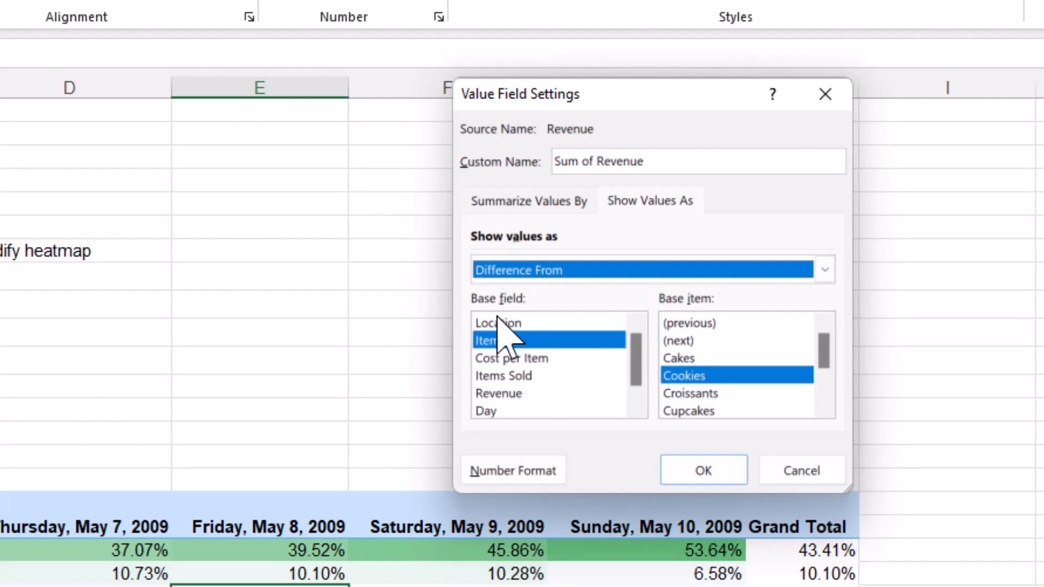
- Base the revenue difference on the Day field with (previous) as the base item, and apply the settings
click(485, 411)
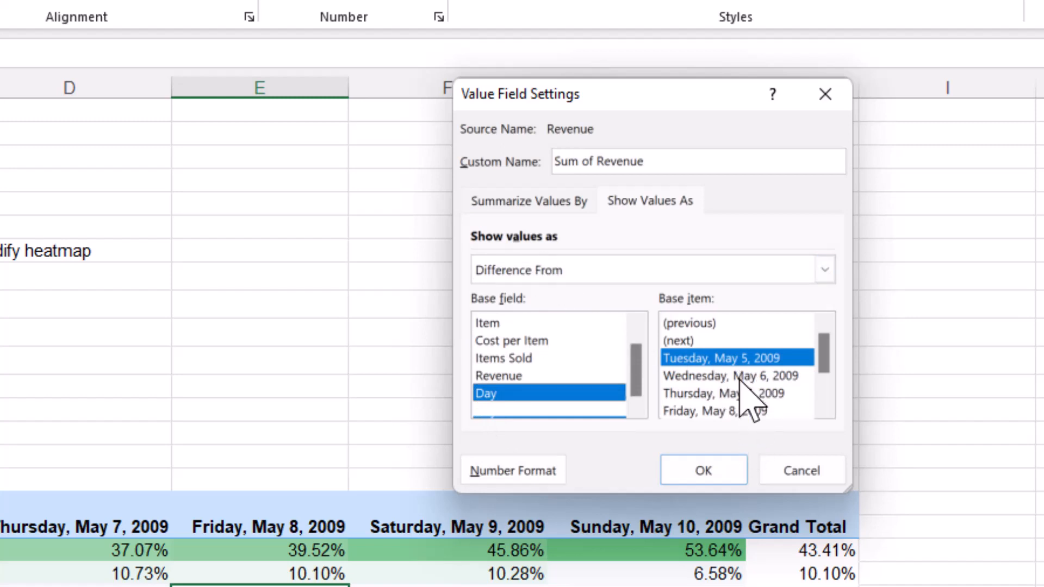
scroll(825, 396, down, 1)
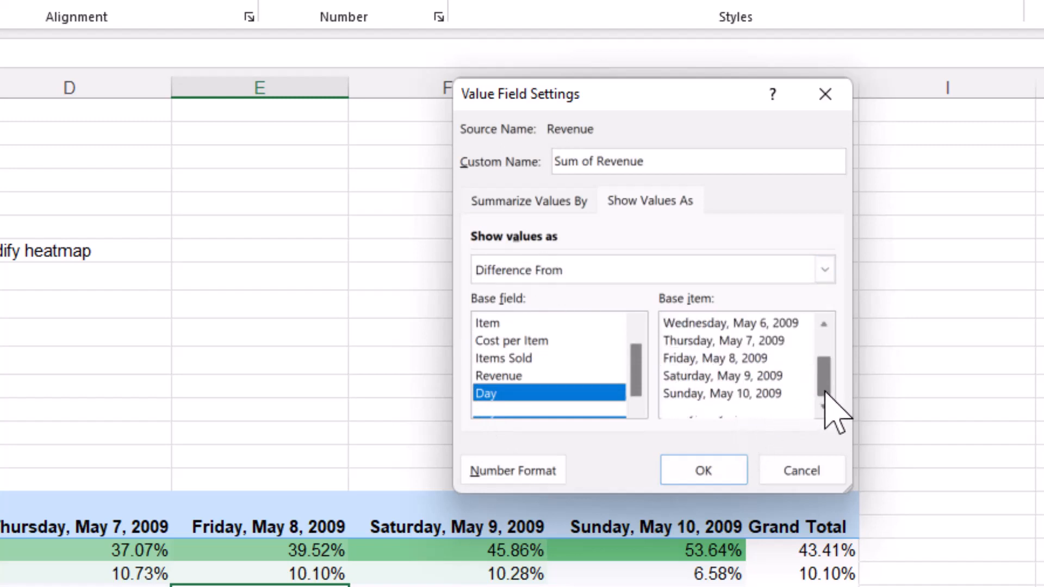
drag(824, 390, 824, 361)
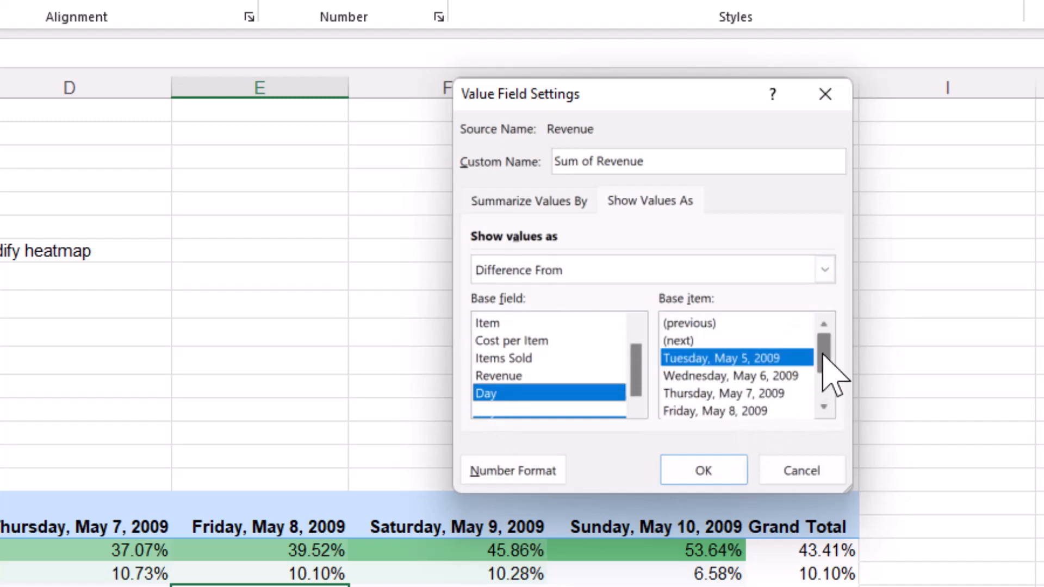
click(689, 324)
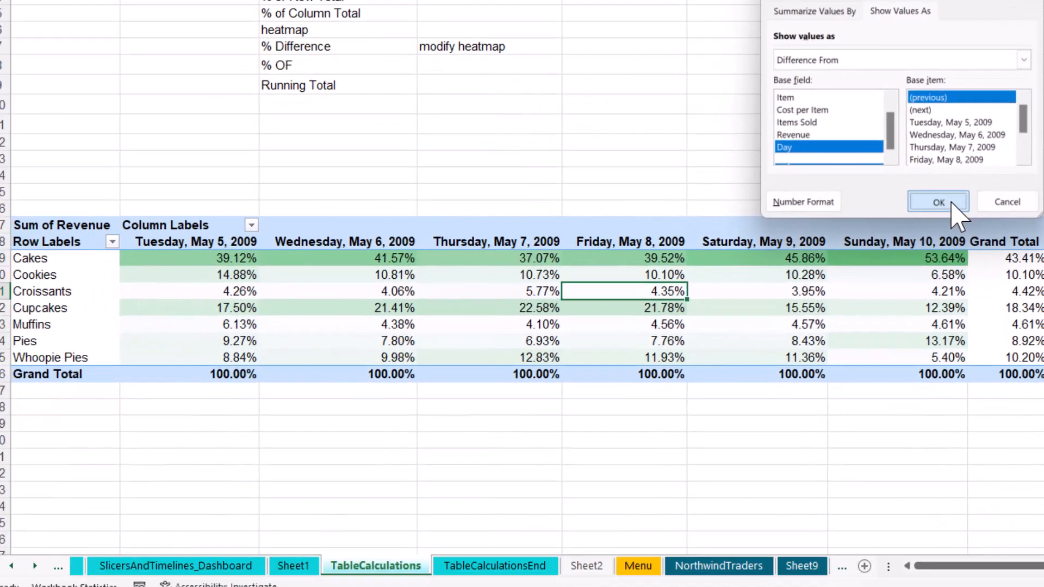
click(800, 385)
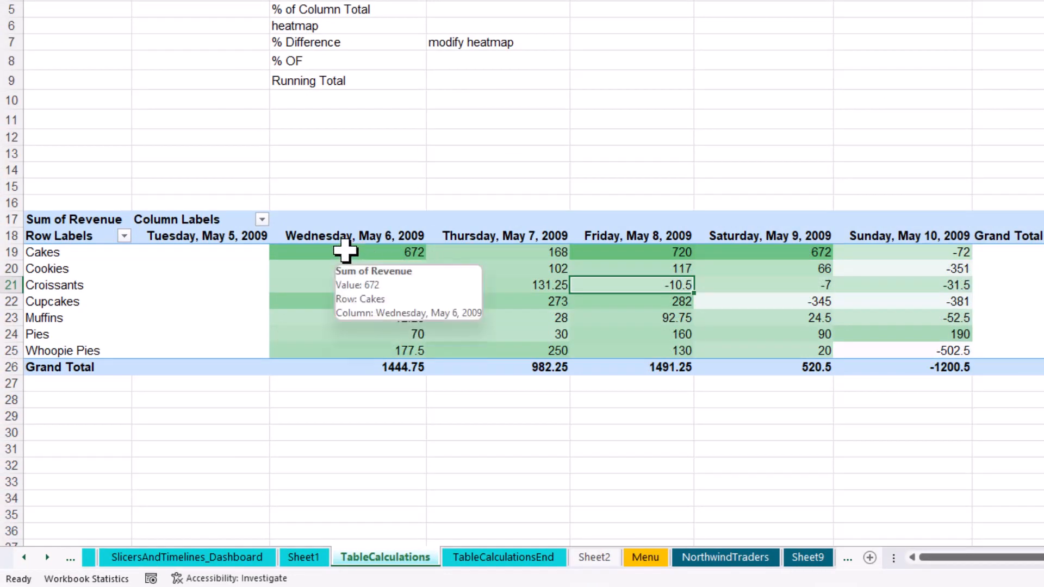
- Examine the day-over-day revenue differences for Cakes from Wednesday, May 6 through Sunday, May 10, 2009
click(345, 251)
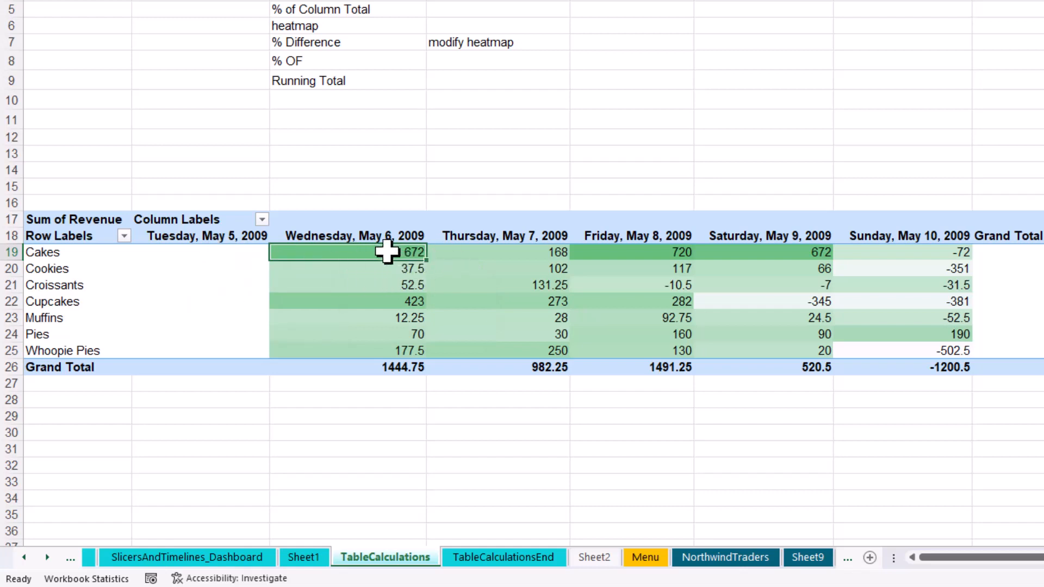
mouse_move(387, 251)
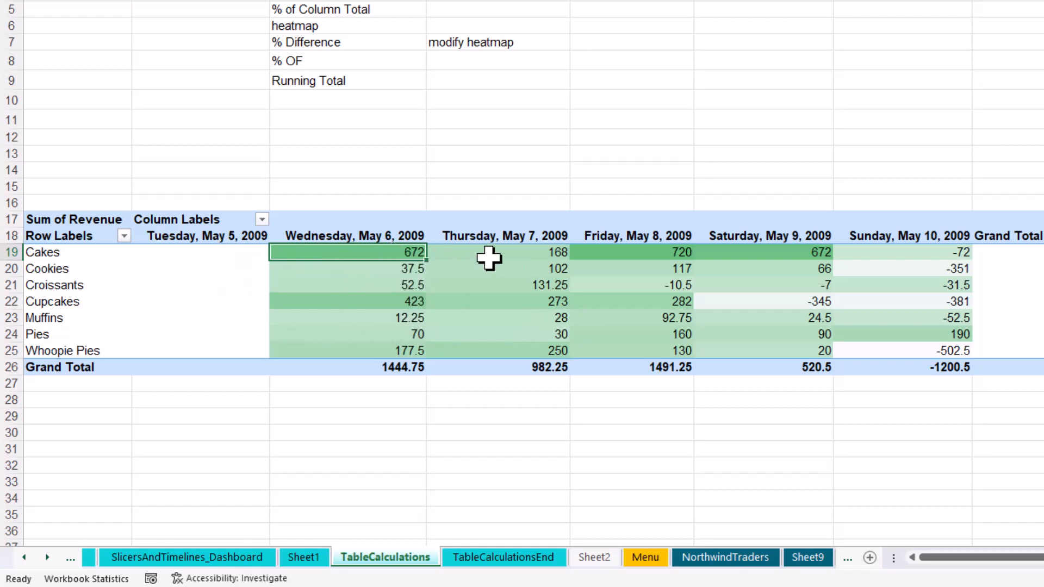
click(483, 257)
mouse_move(456, 266)
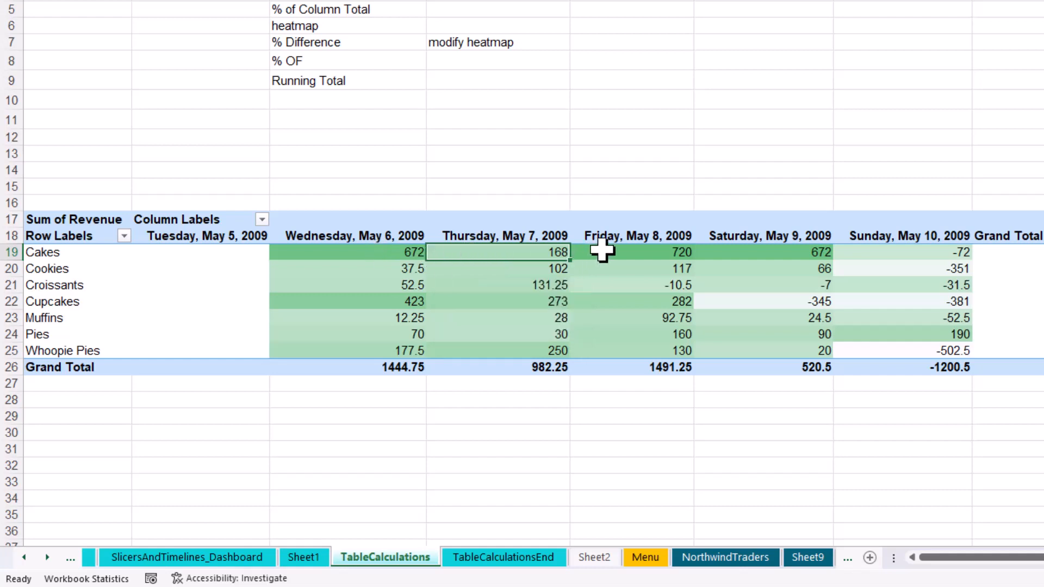
click(602, 251)
click(759, 253)
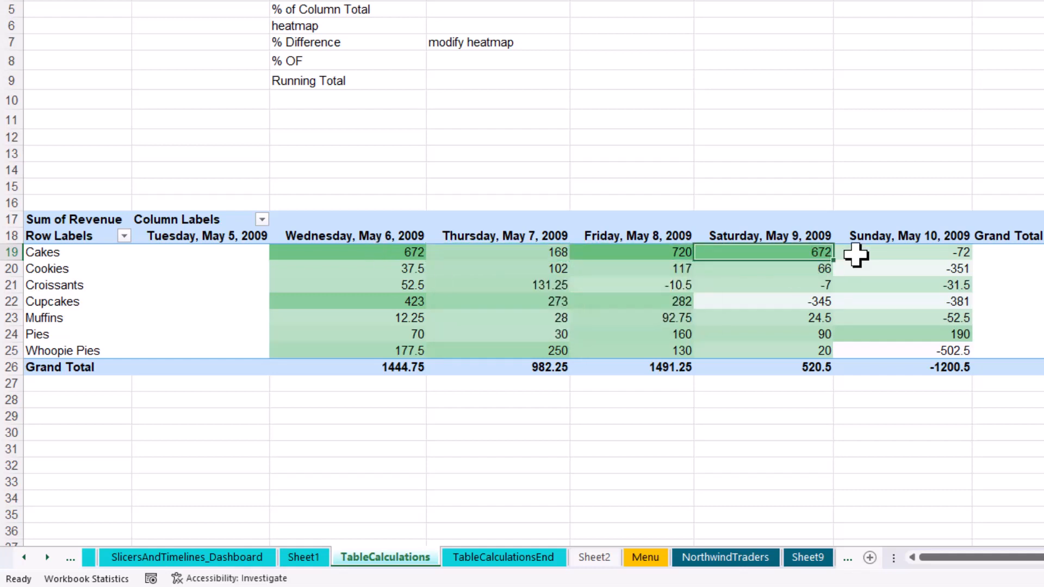
click(879, 254)
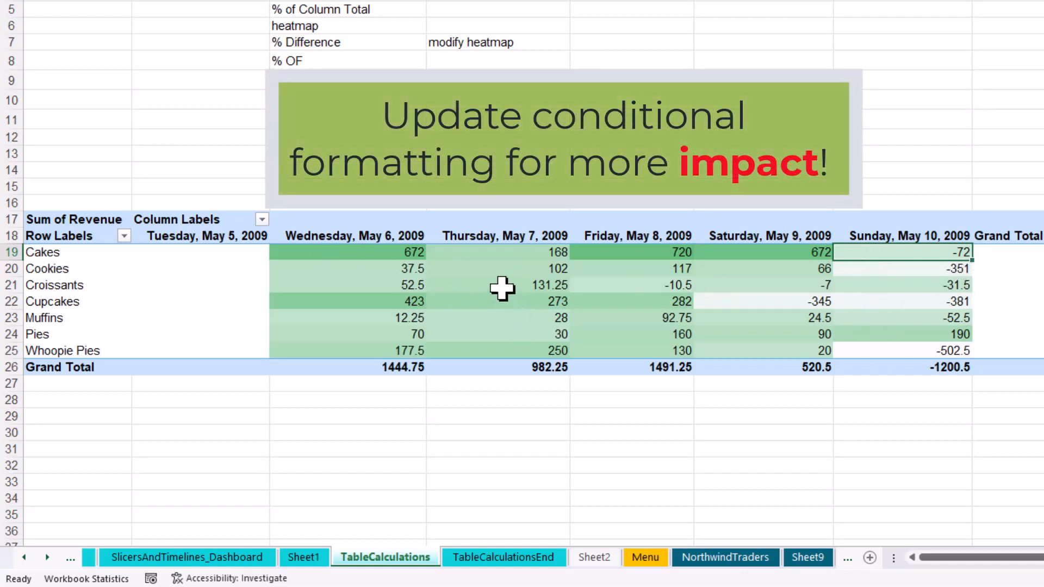
- Edit the PivotTable's existing Graded Color Scale rule to use the 3-Color Scale format style
click(501, 283)
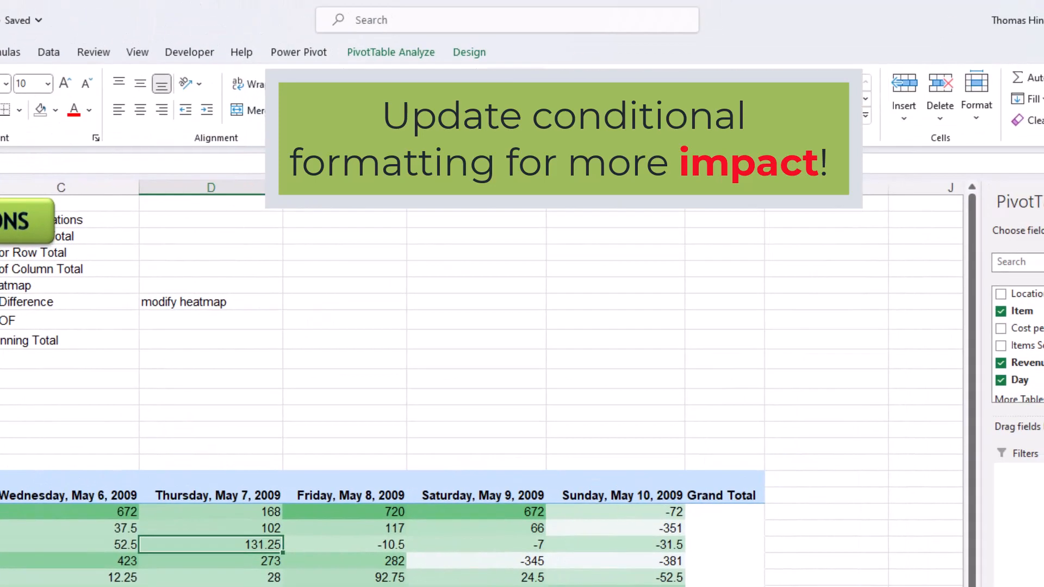
click(514, 89)
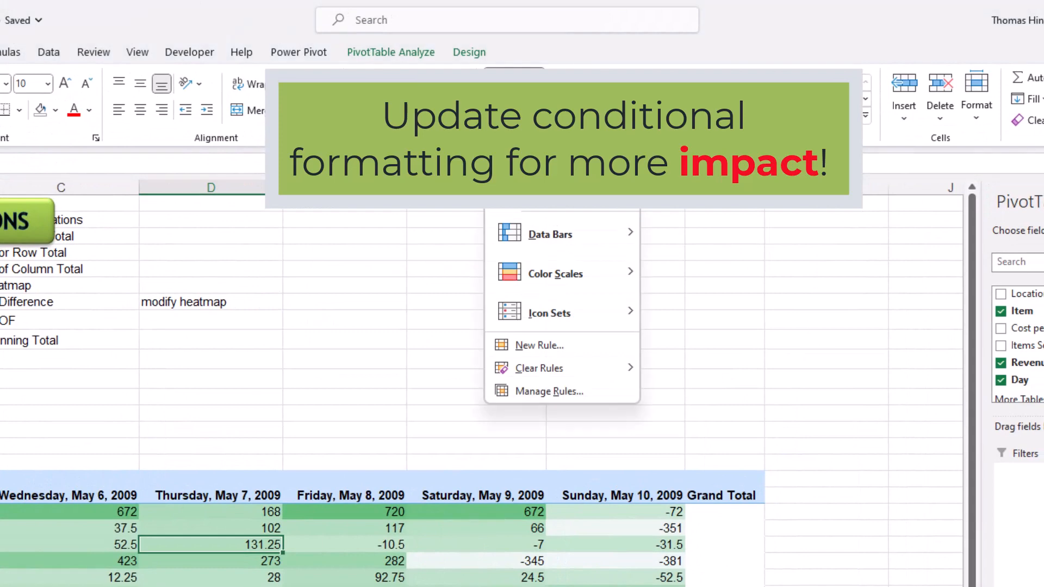
click(525, 398)
drag(506, 247, 282, 203)
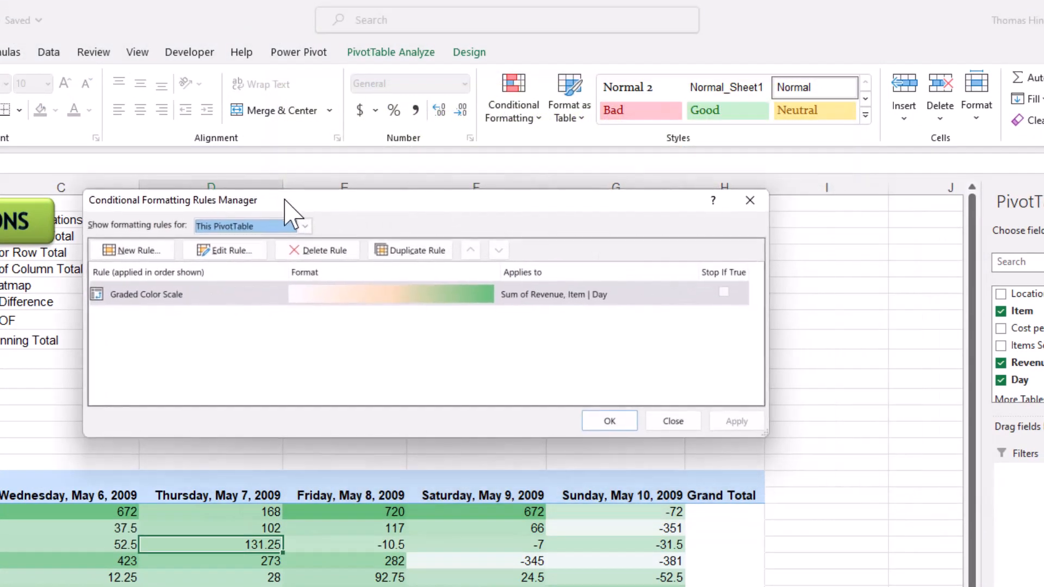
click(221, 265)
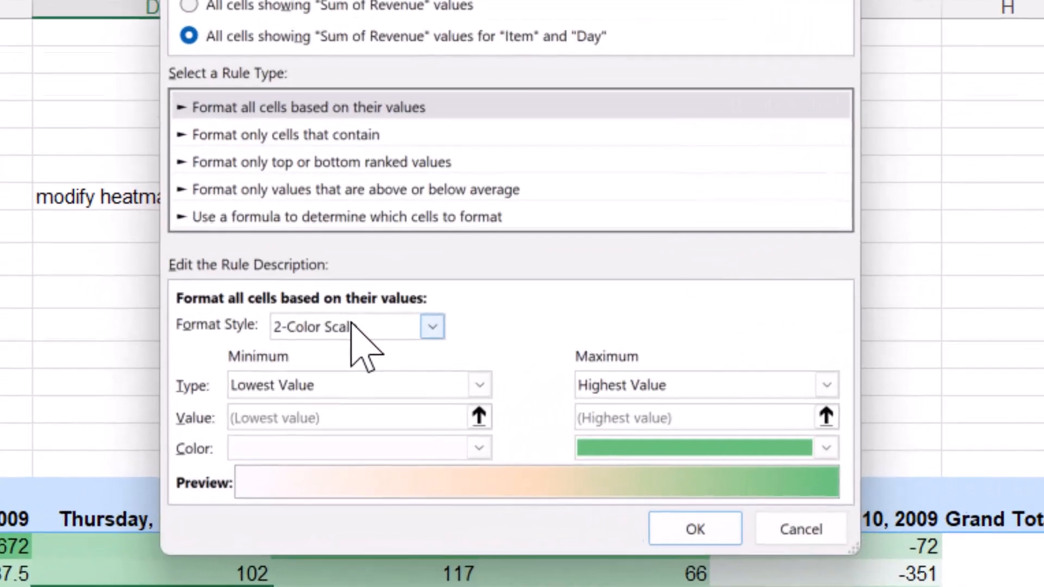
click(335, 371)
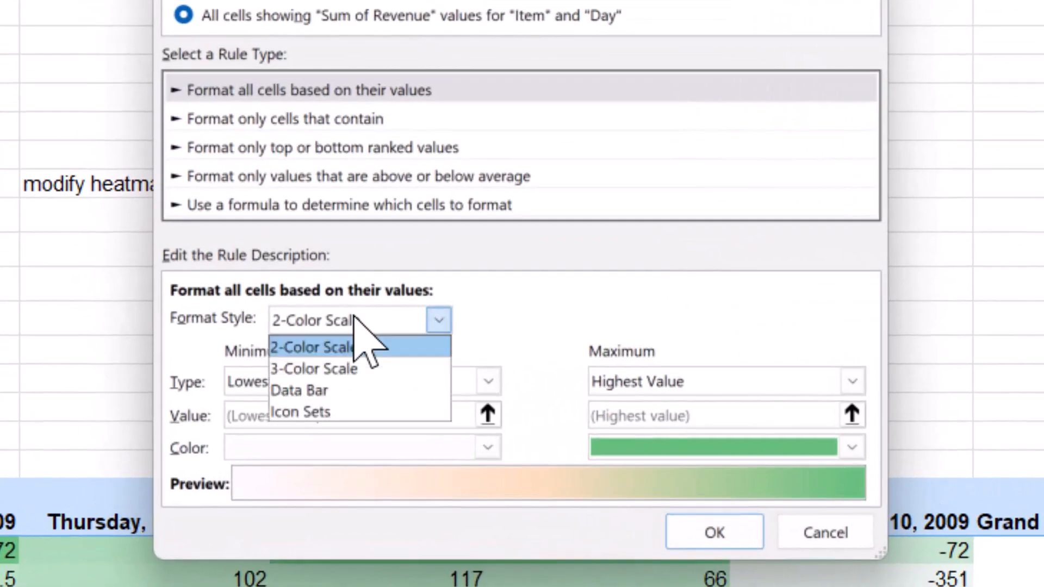
click(348, 368)
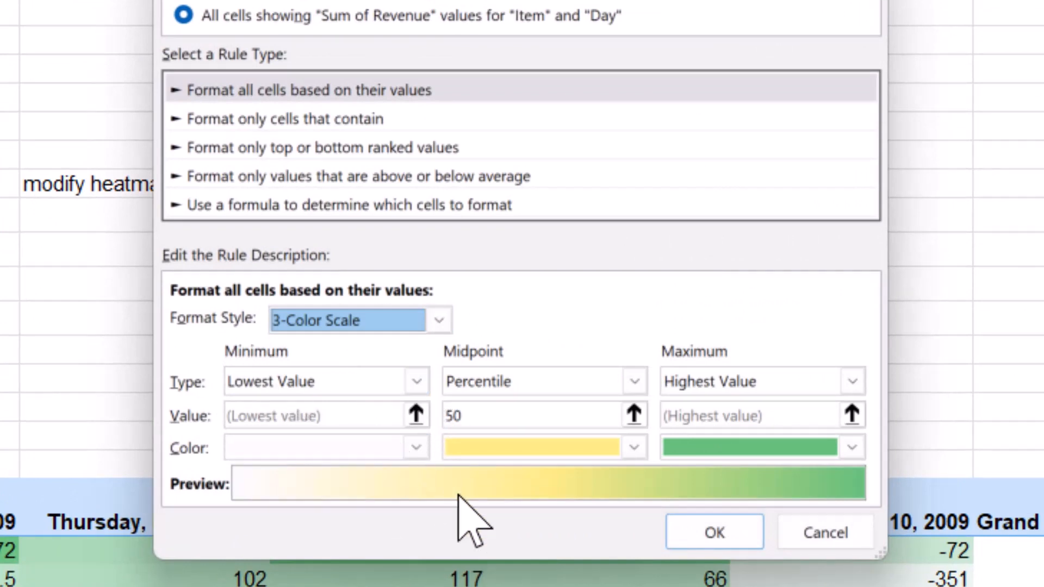
- Set the color scale's midpoint type to Number with a value of 0
click(635, 381)
click(573, 408)
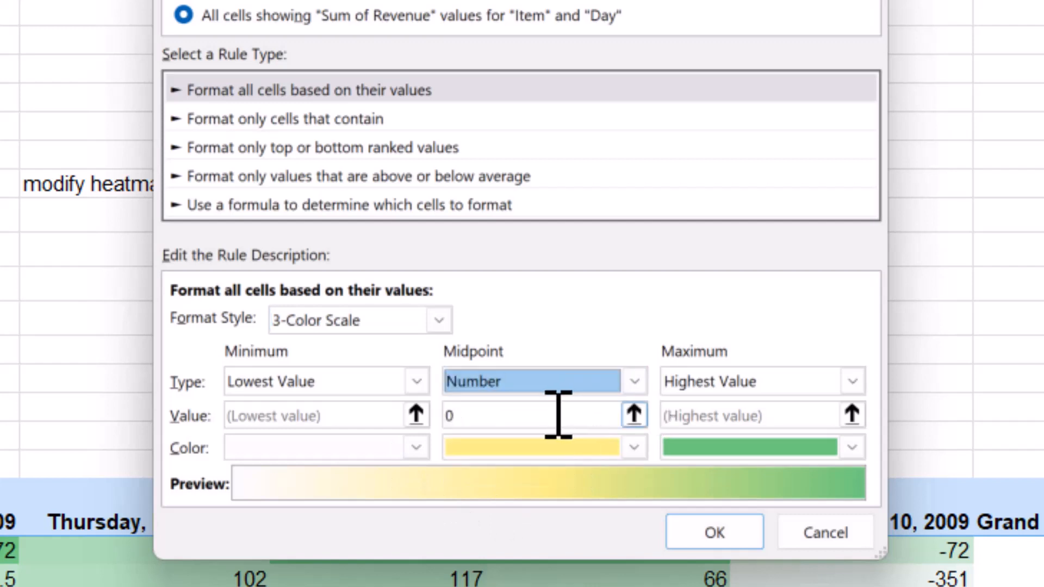
click(539, 416)
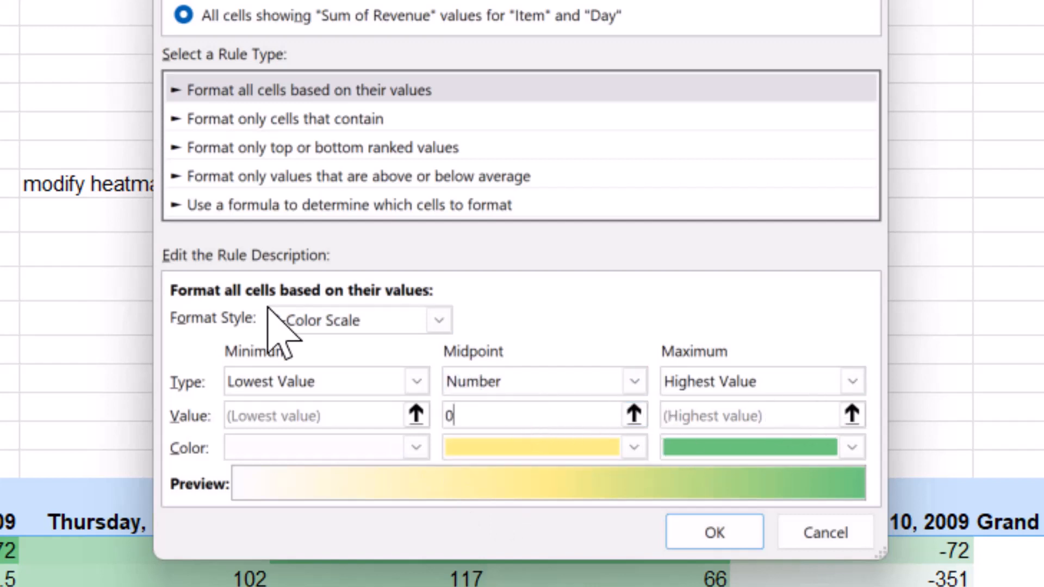
- Color the scale's minimum red and its midpoint white, and apply the edited rule to the PivotTable
click(418, 446)
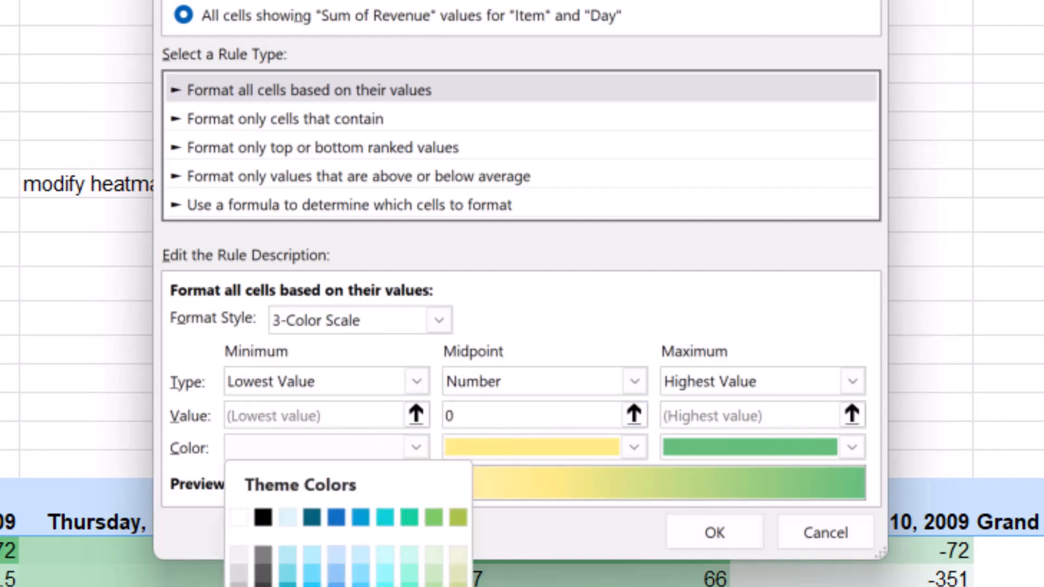
click(263, 584)
click(633, 448)
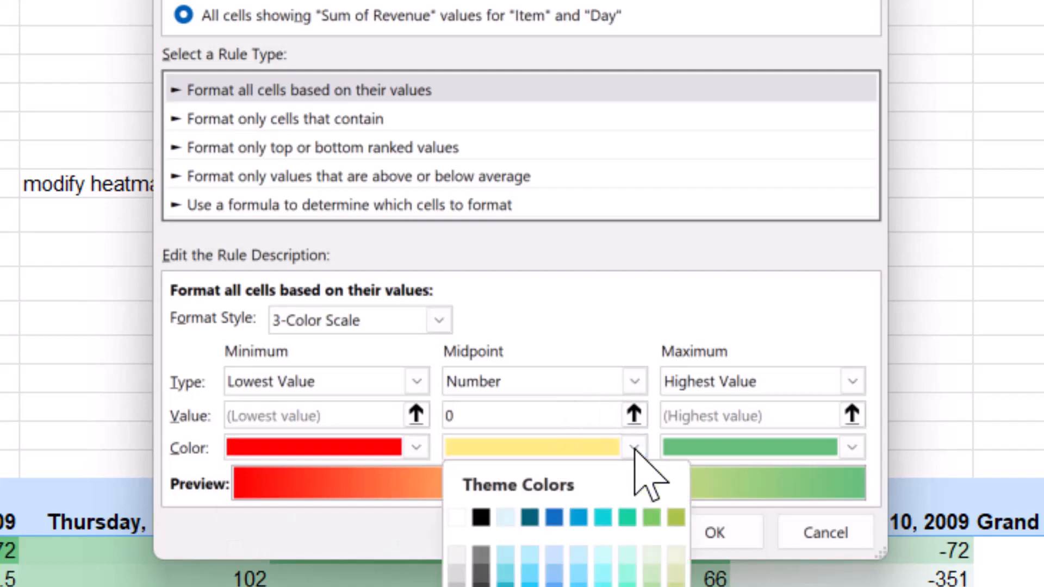
click(457, 517)
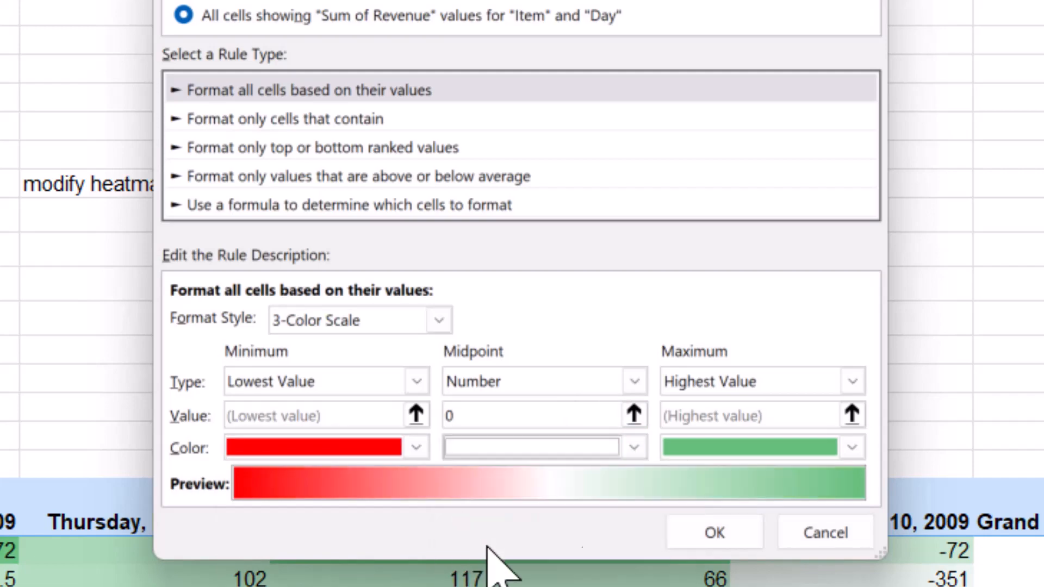
click(697, 534)
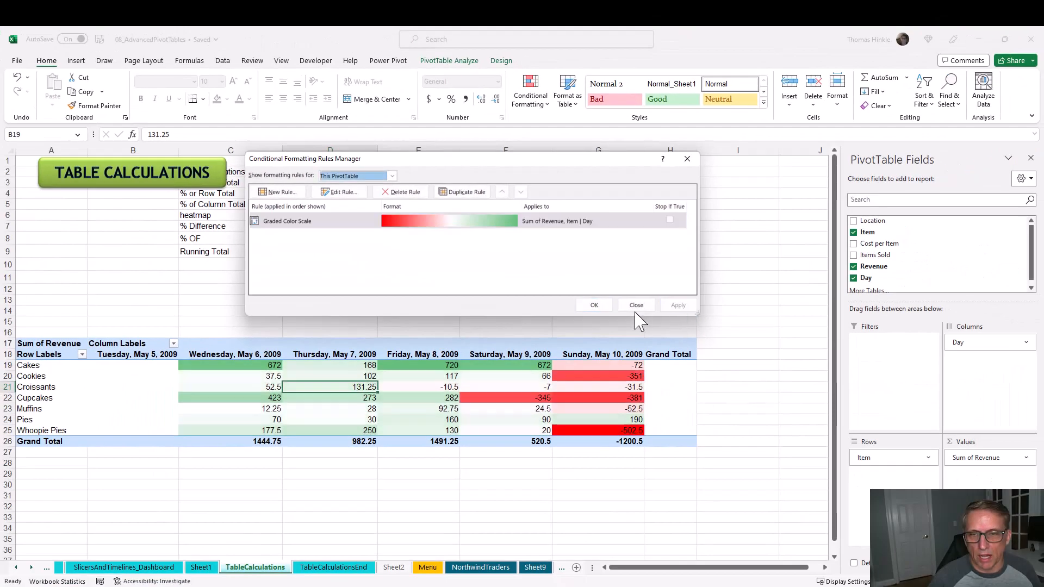
click(594, 304)
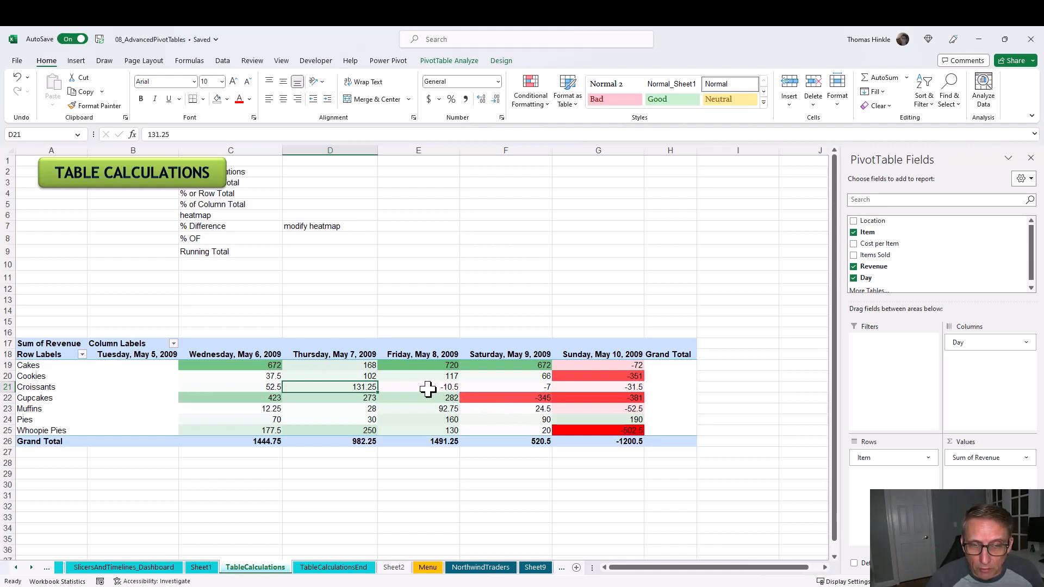
- Show the PivotTable's Sum of Revenue values as % Difference From, with Day as base field and (previous) as base item
click(977, 457)
click(984, 442)
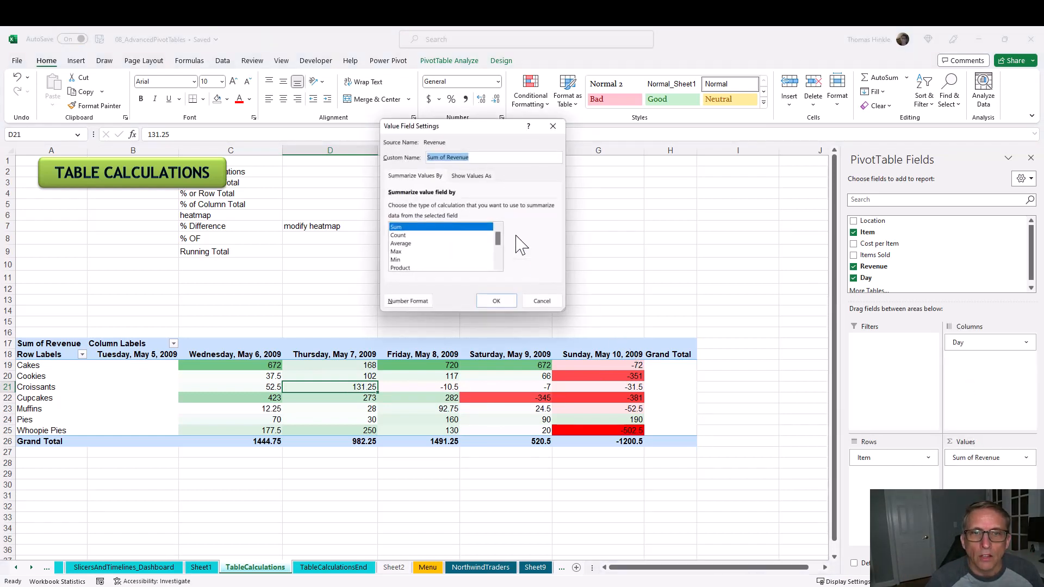
click(471, 176)
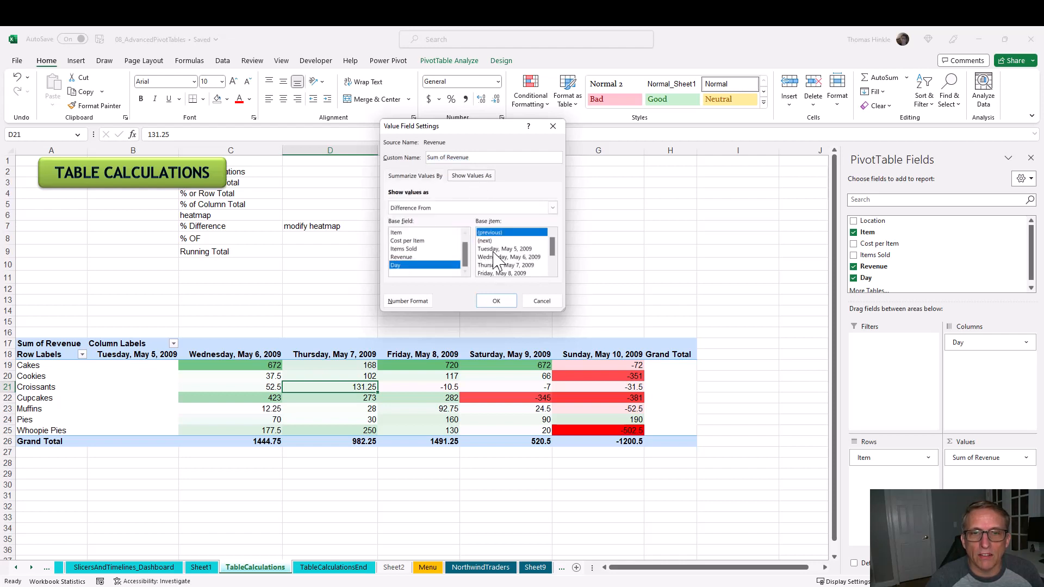
click(503, 212)
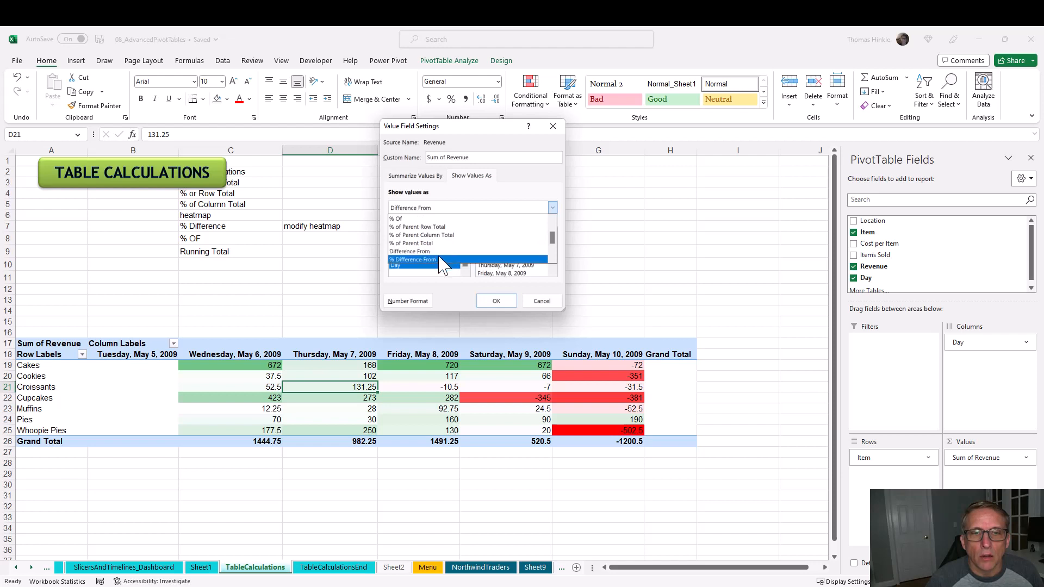
click(442, 261)
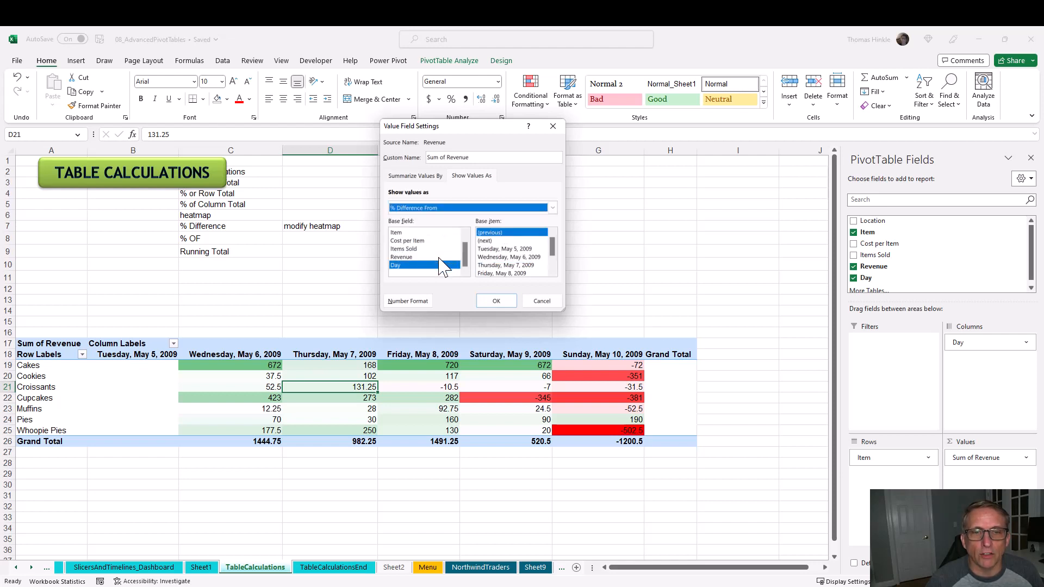
click(505, 300)
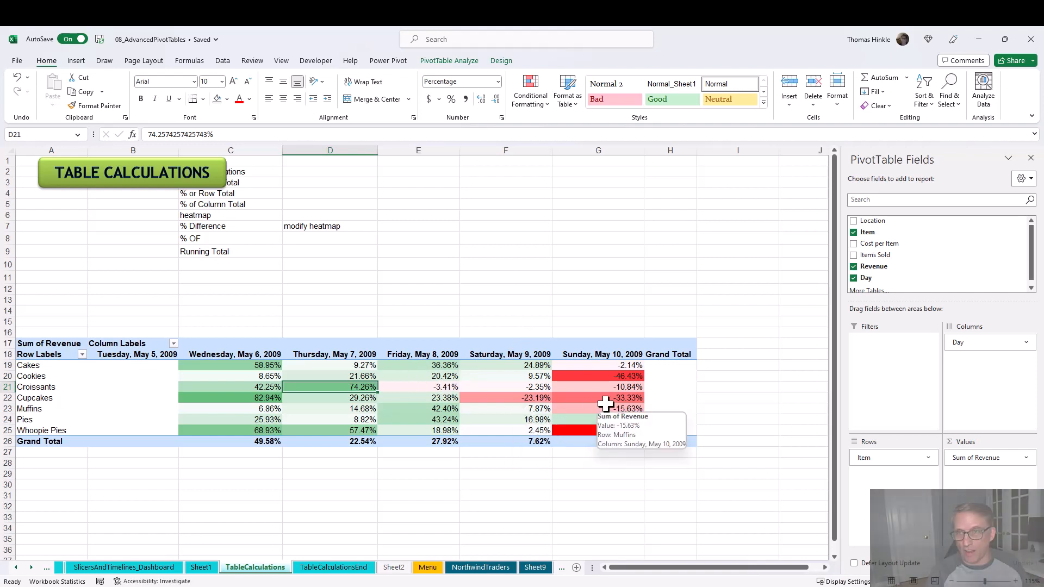
click(515, 380)
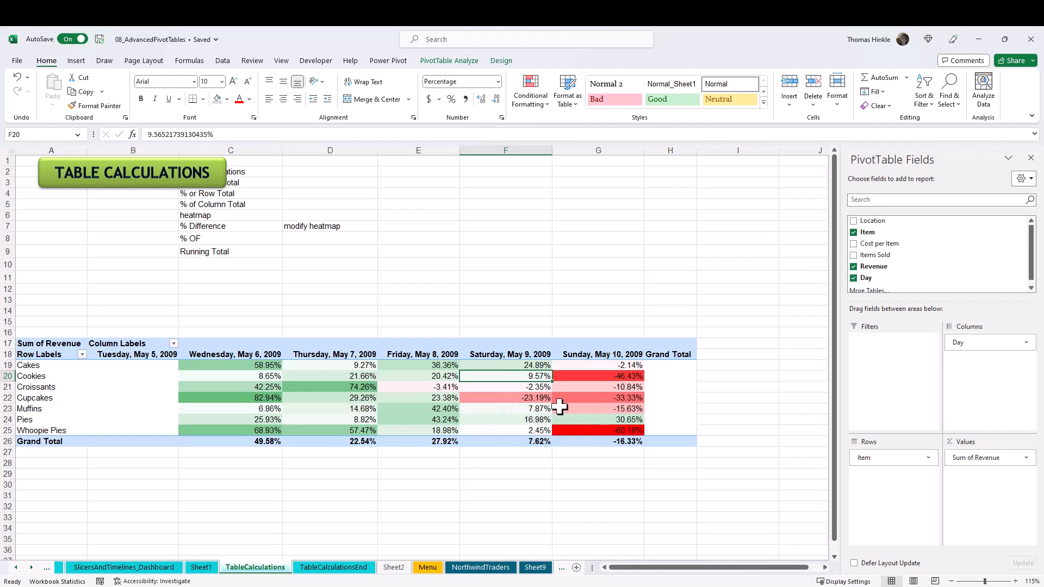
- Change the Sum of Revenue calculation to % Of, based on the previous Day
click(977, 457)
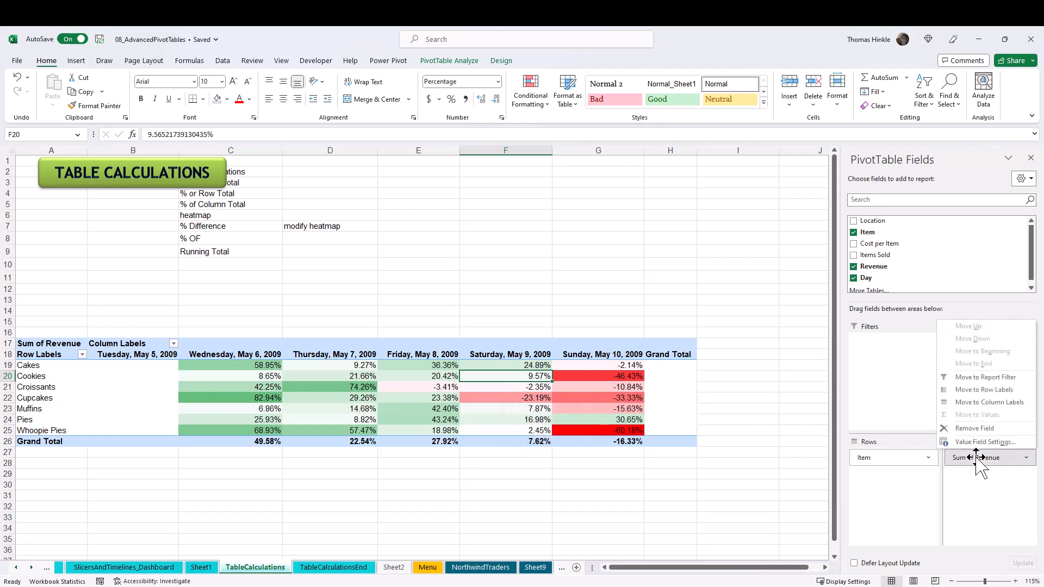
click(978, 438)
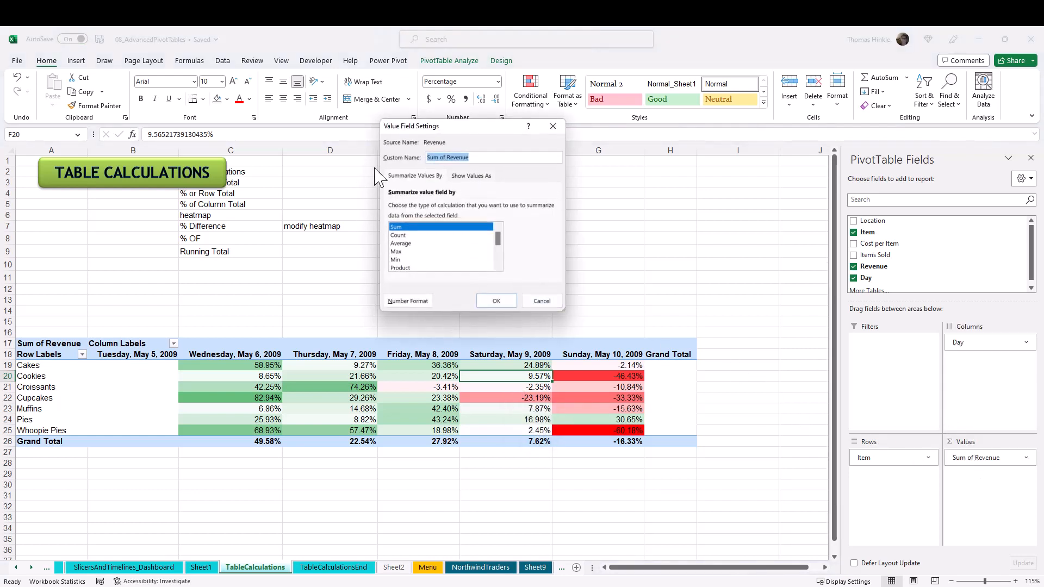
click(477, 178)
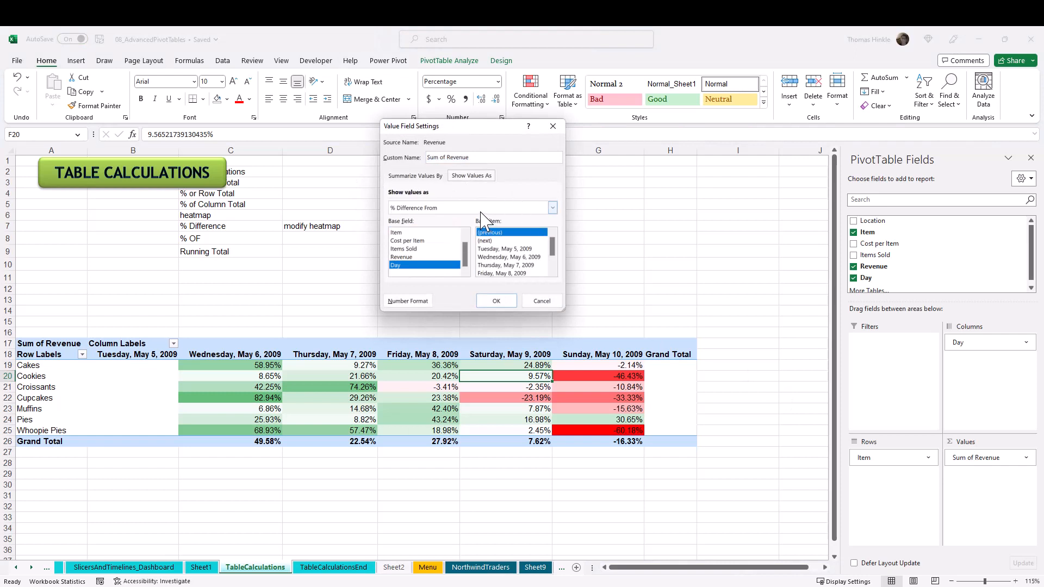
click(481, 208)
click(409, 220)
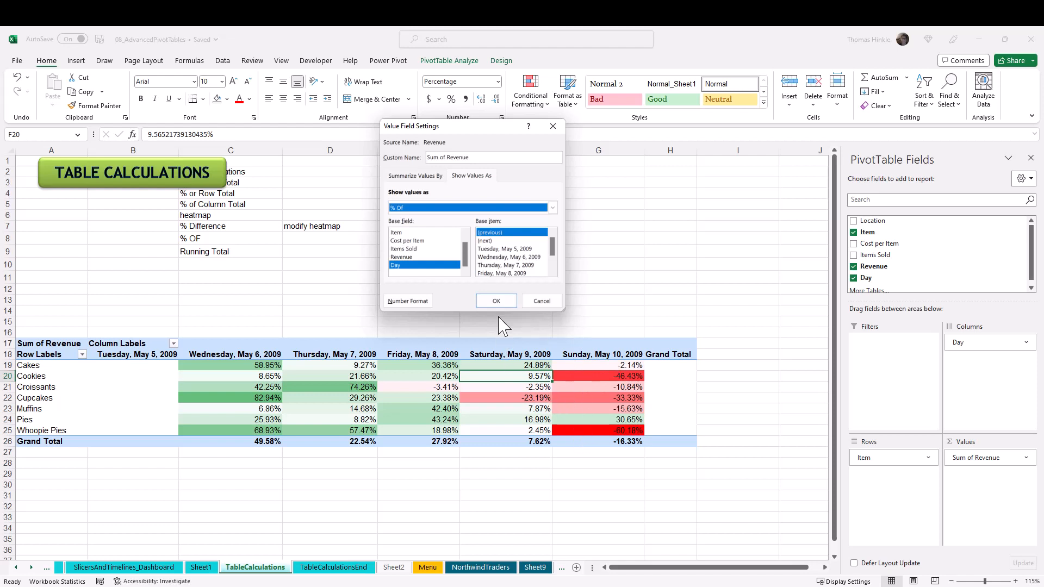
click(495, 302)
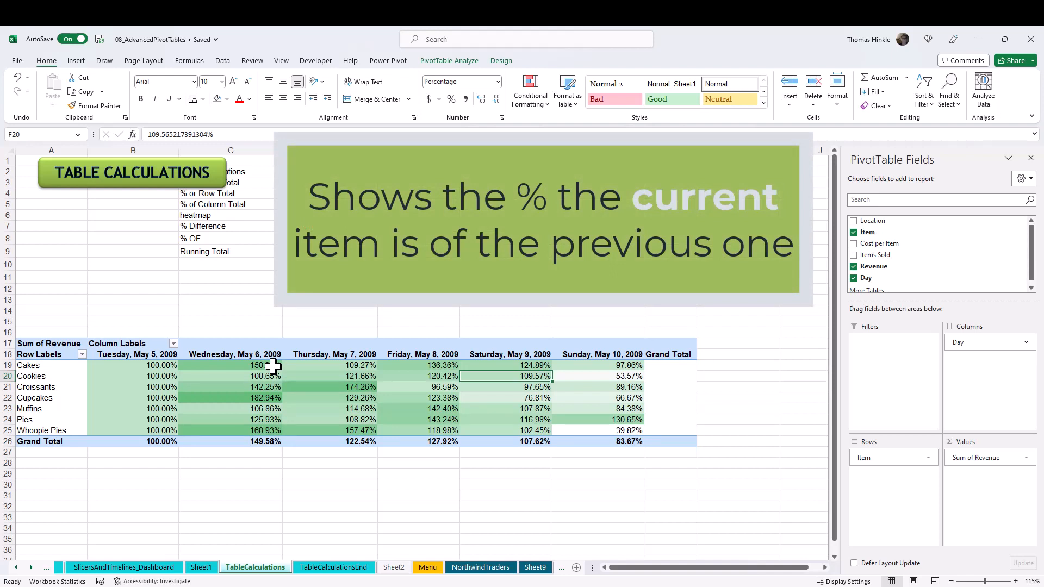
- Examine the % Of values for Cakes from Tuesday, May 5 through Sunday, May 10, 2009
click(216, 367)
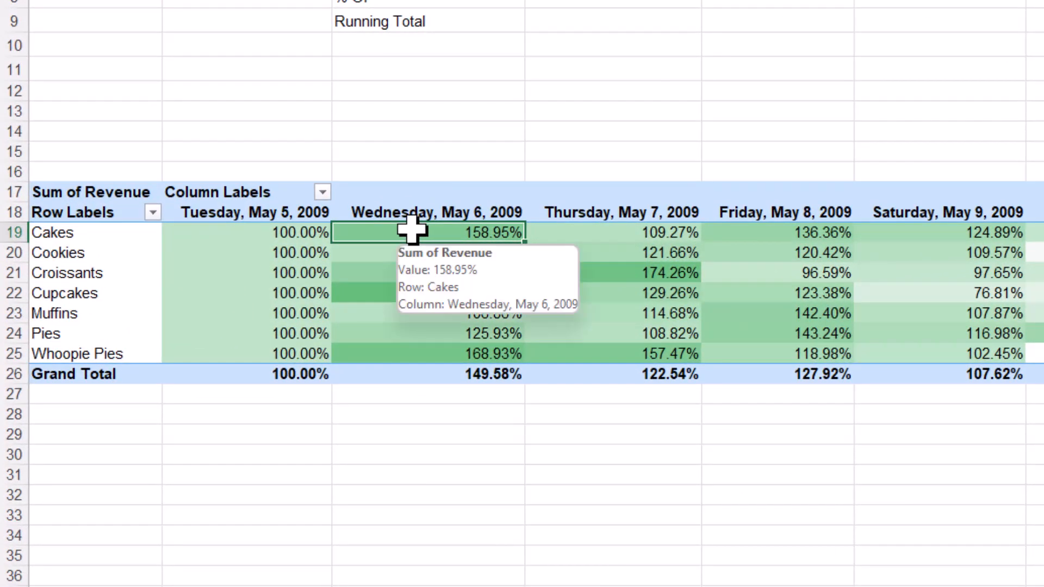
click(287, 233)
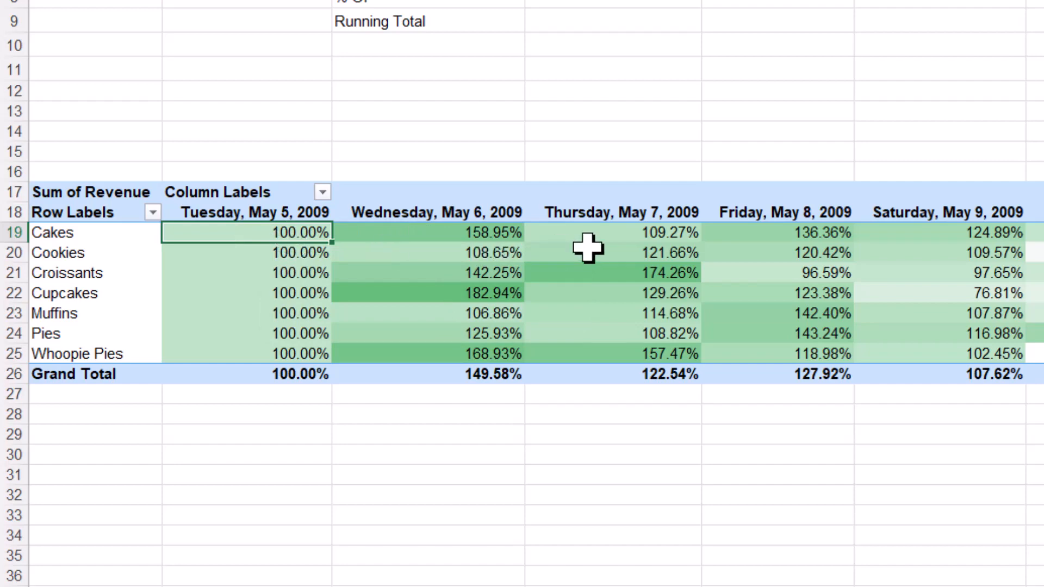
click(602, 236)
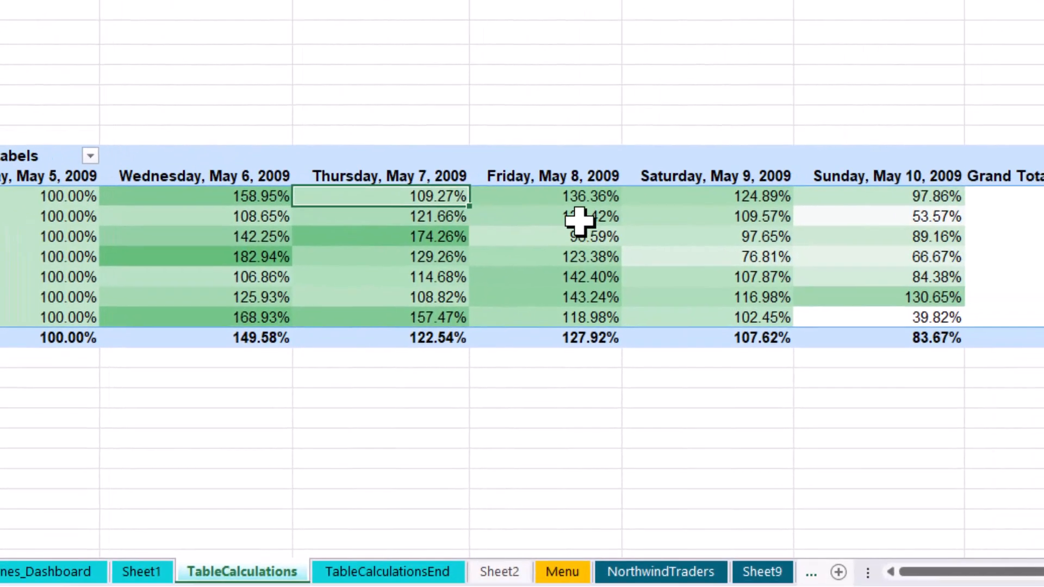
click(573, 195)
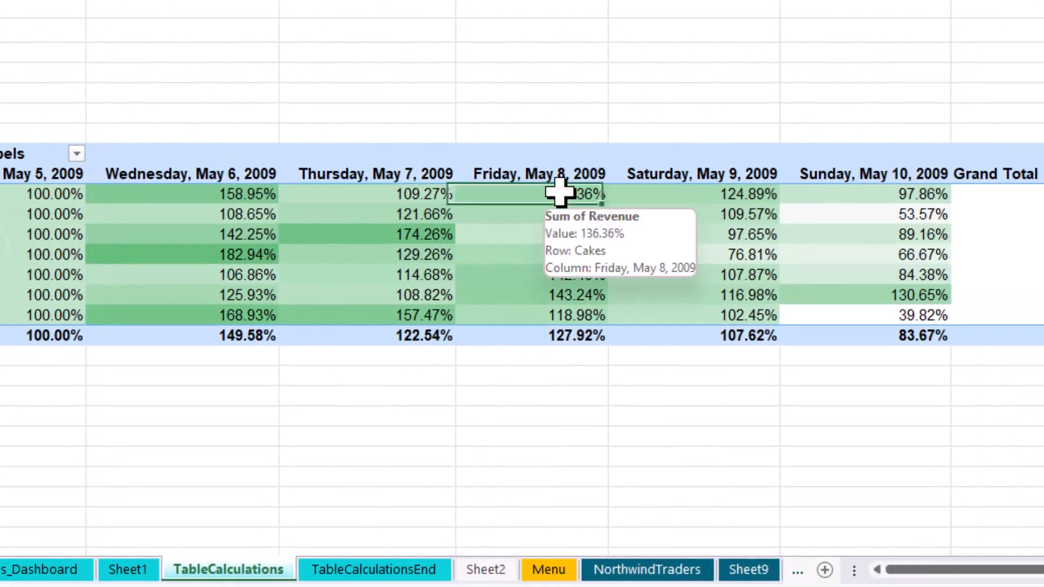
click(676, 193)
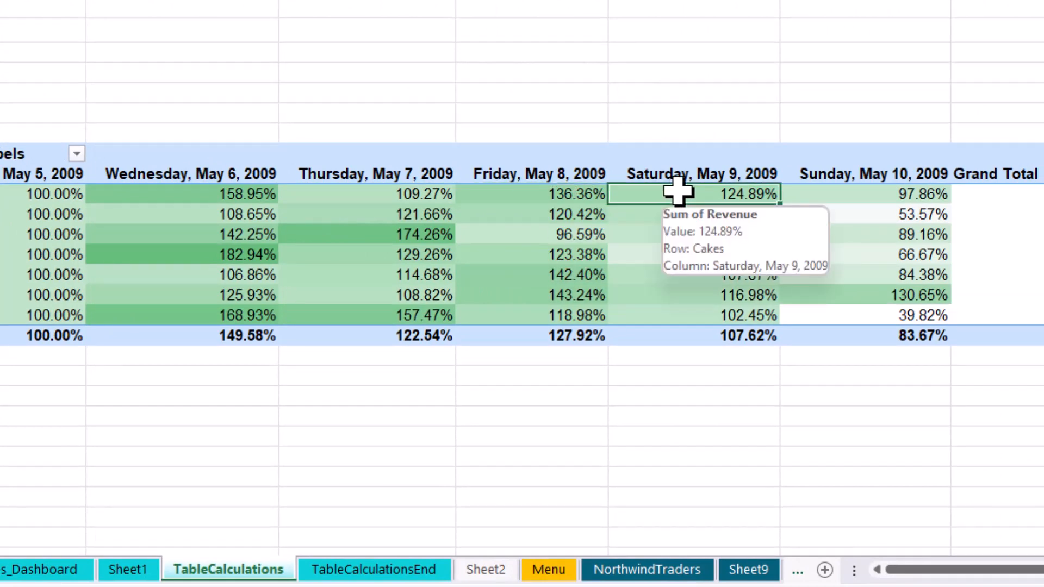
click(815, 201)
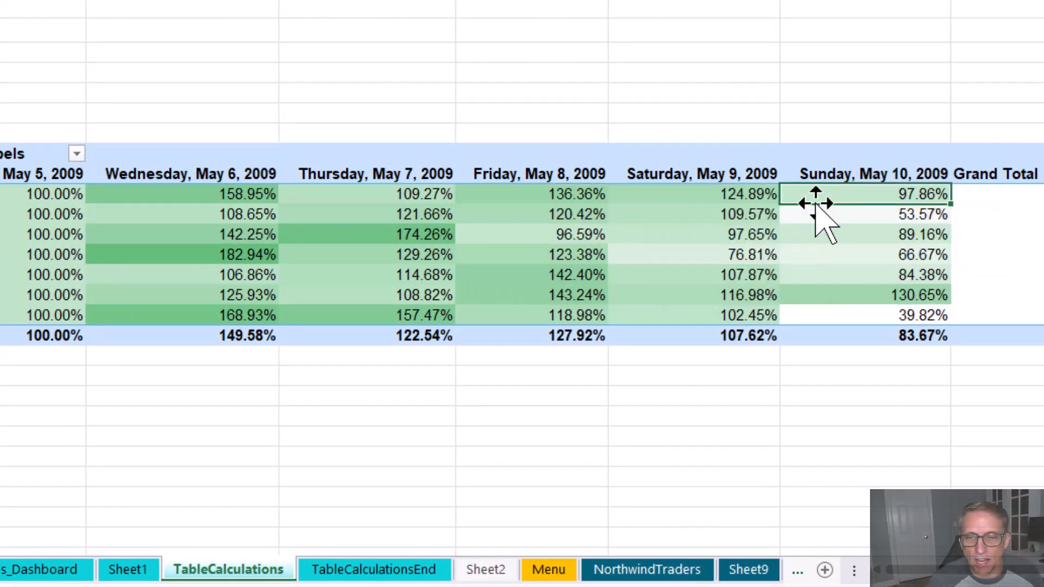
mouse_move(805, 243)
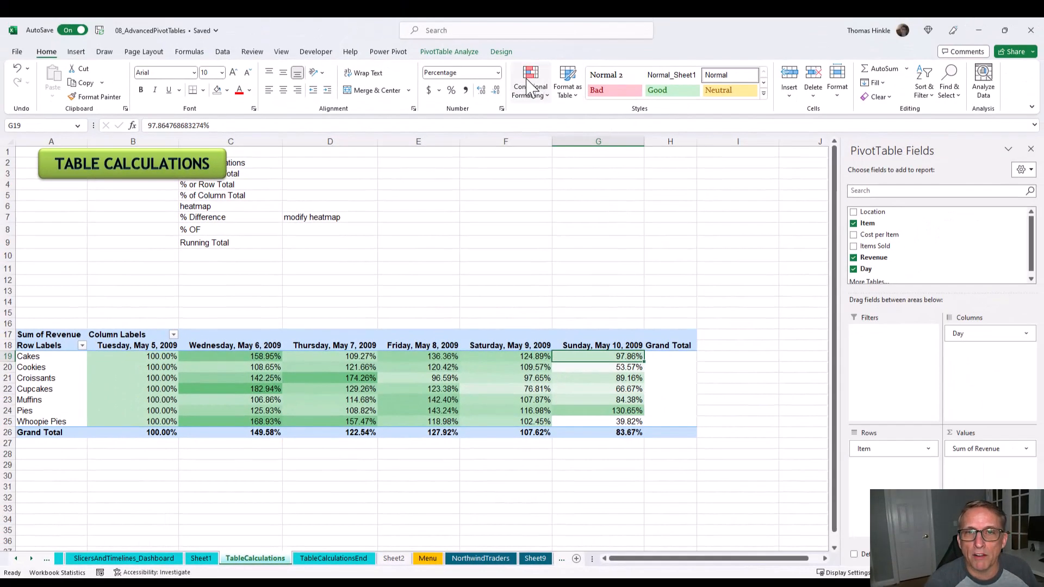
- Set the midpoint value of the PivotTable's Graded Color Scale rule to 1 and apply the edited rule
click(530, 87)
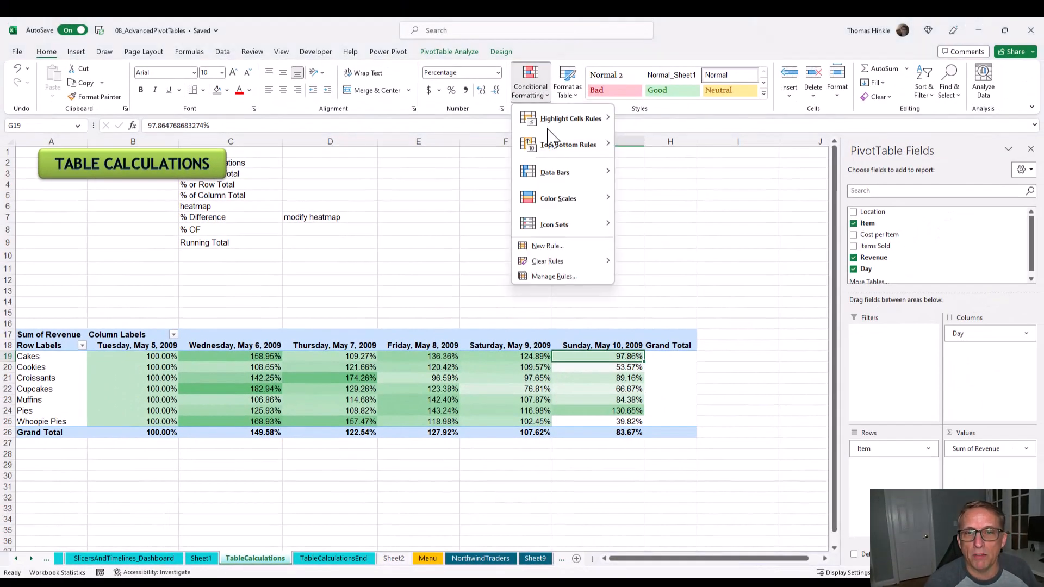
click(571, 279)
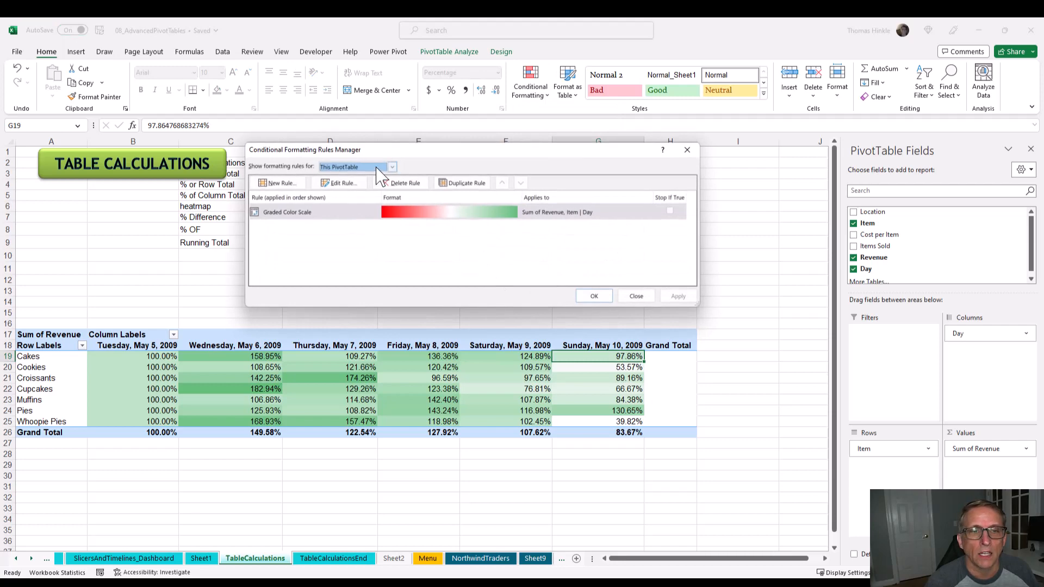
click(346, 184)
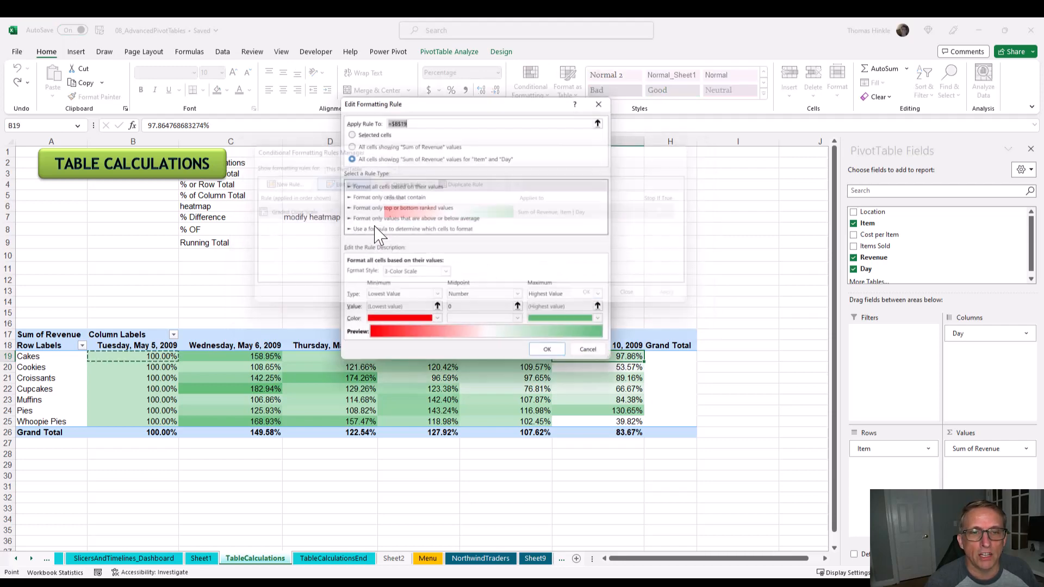
click(452, 304)
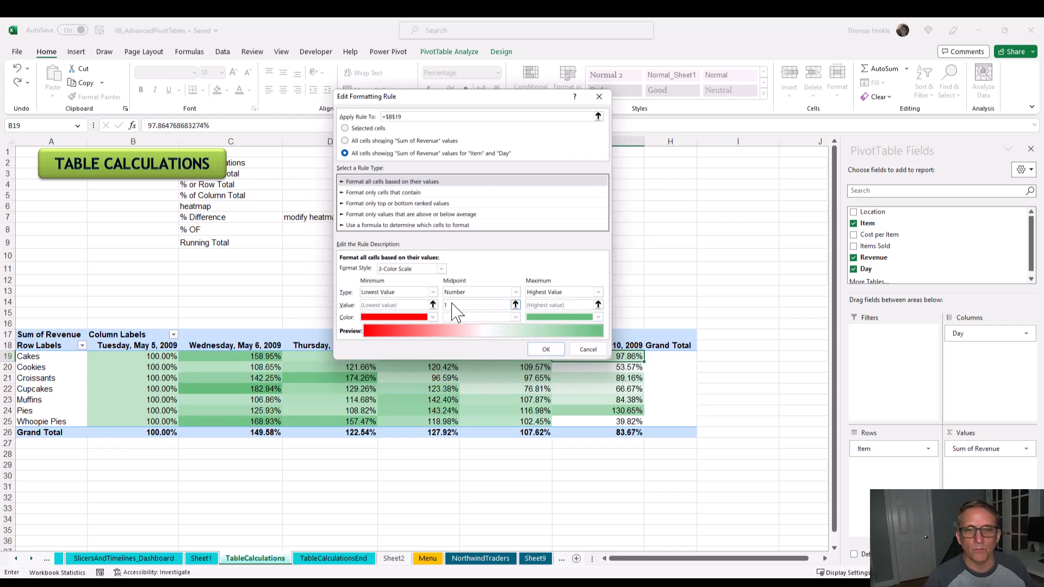
key(Return)
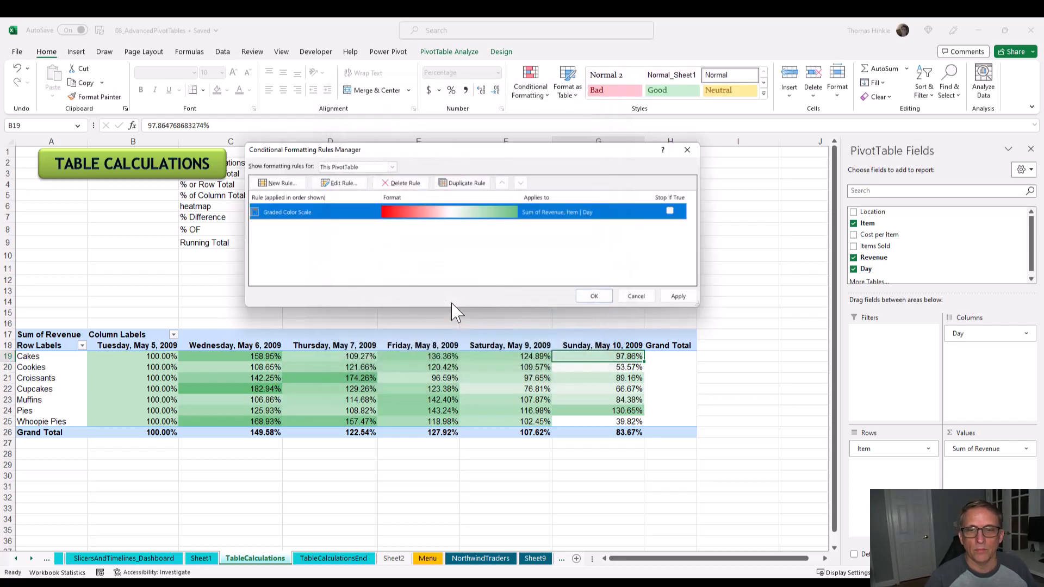
click(670, 297)
click(594, 296)
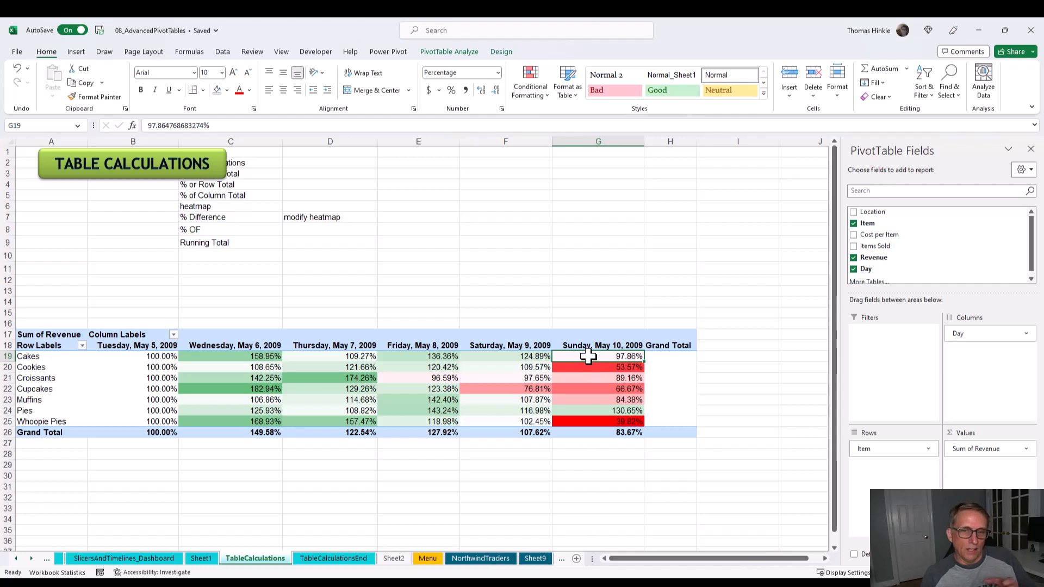
click(508, 356)
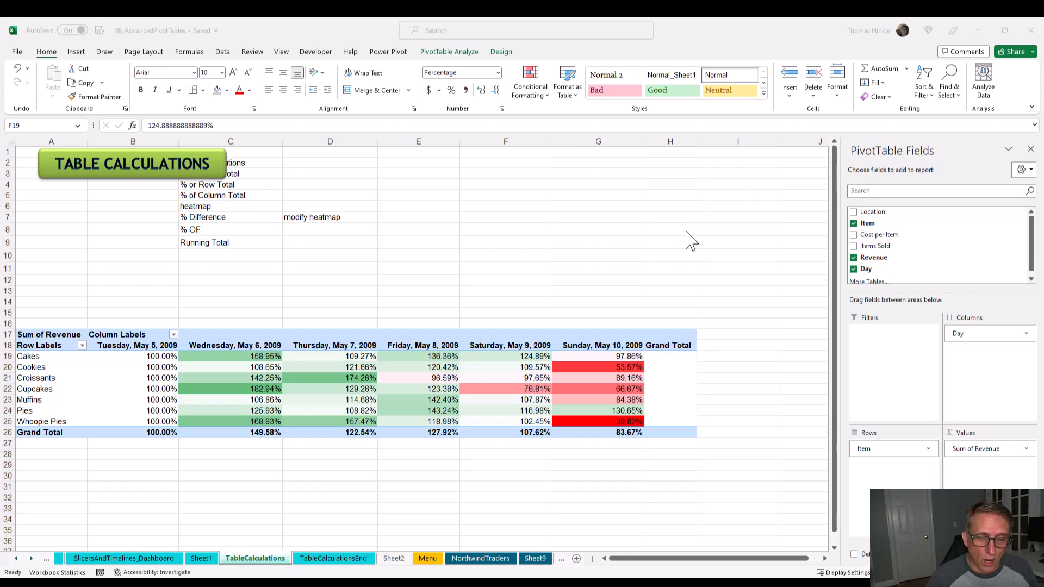
- Show the Sum of Revenue values as Running Total In, with Day as the base field
click(983, 450)
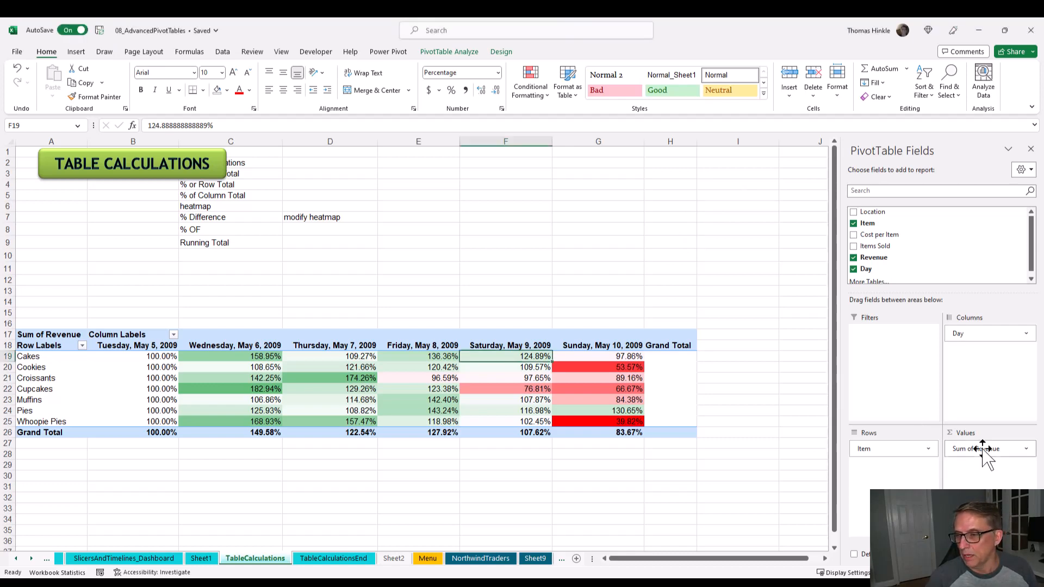
click(983, 449)
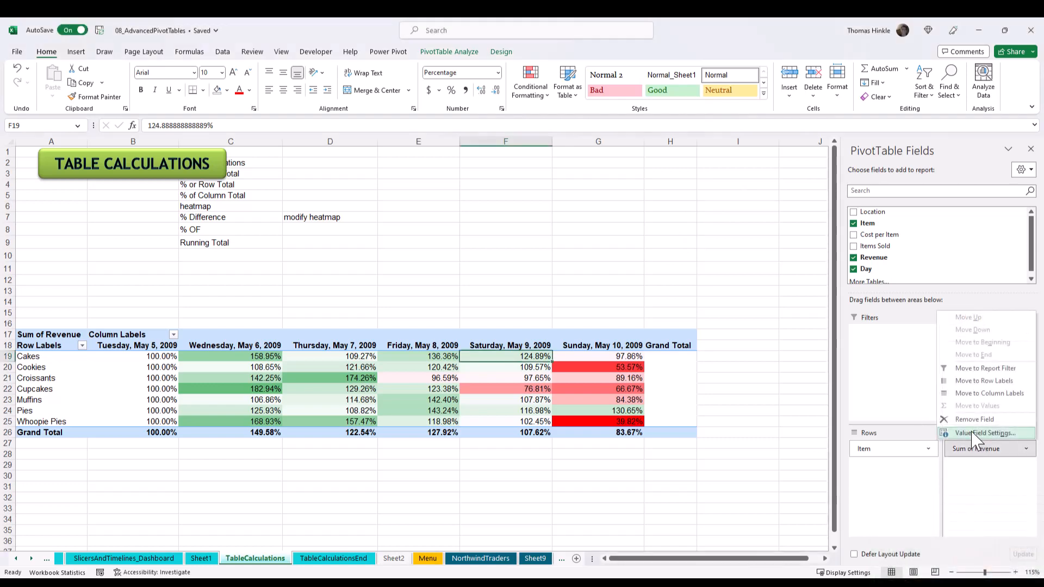
click(979, 432)
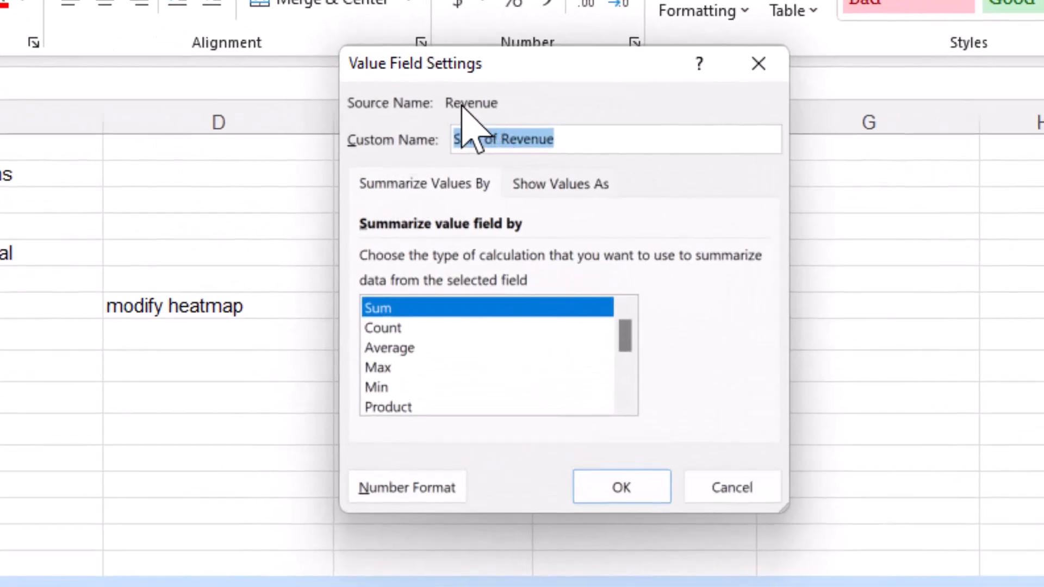
click(553, 184)
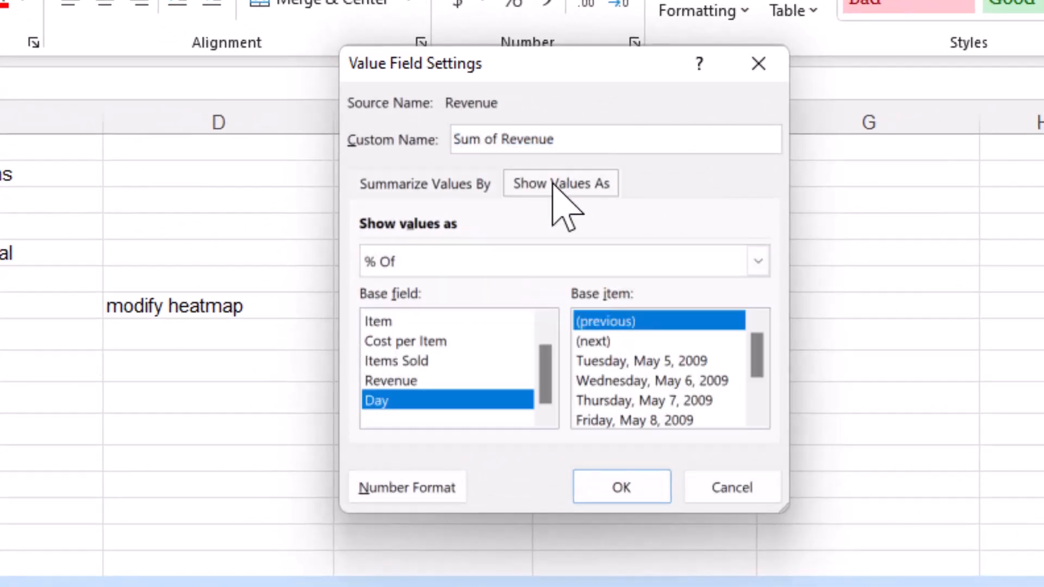
click(565, 266)
scroll(560, 343, down, 2)
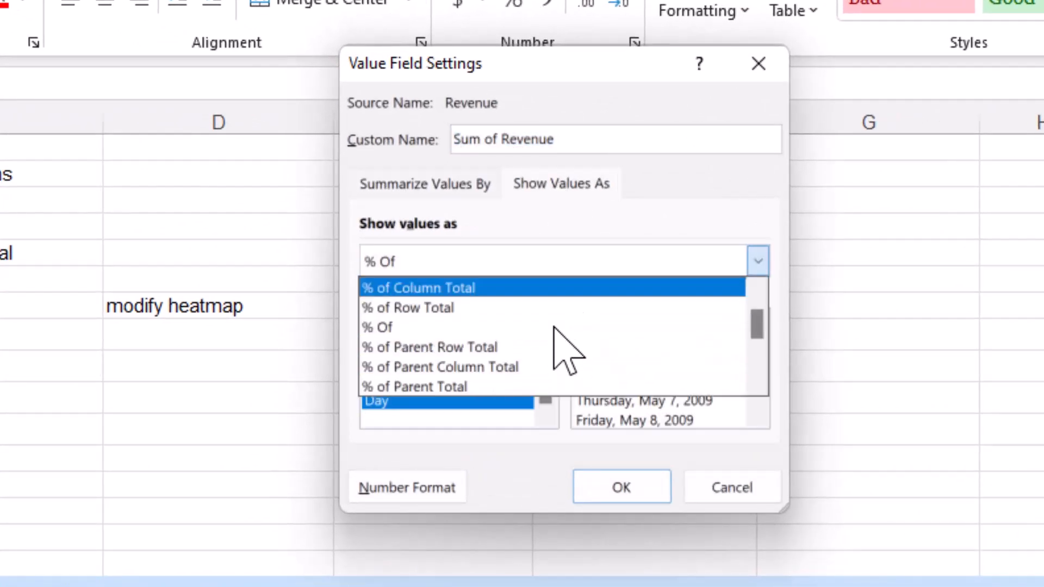
scroll(519, 374, down, 1)
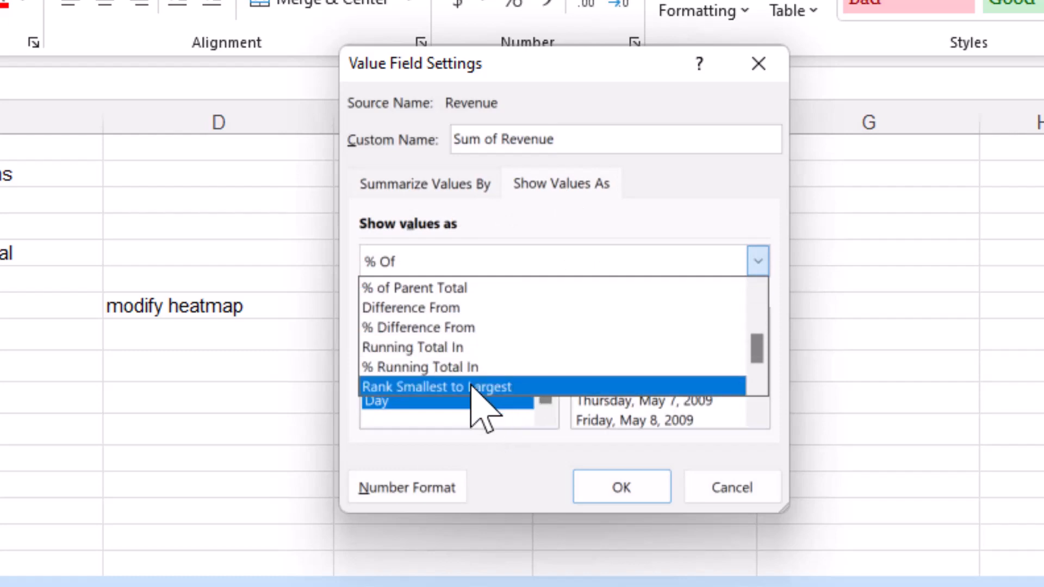
click(459, 367)
click(434, 262)
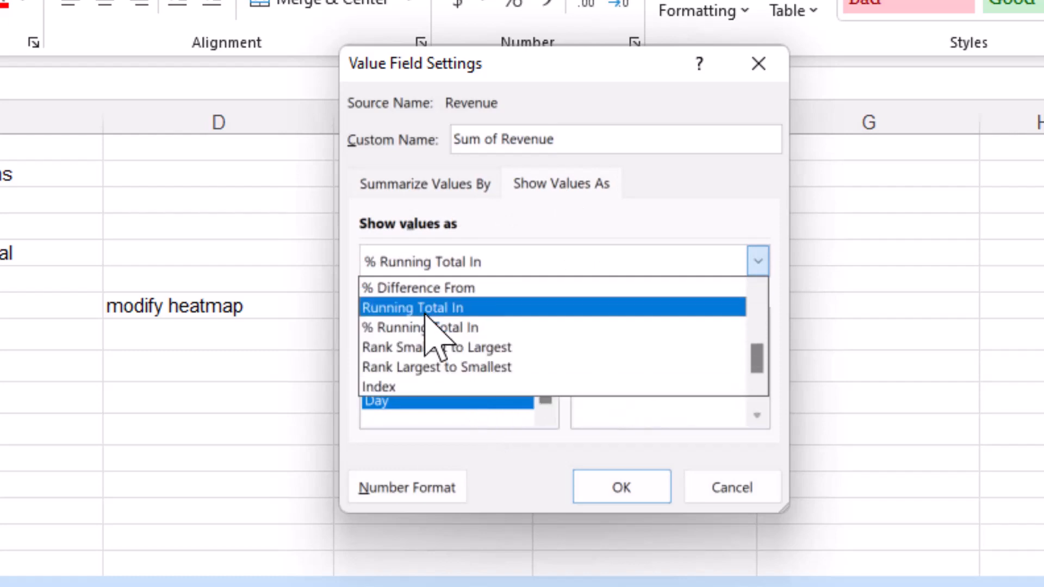
click(425, 309)
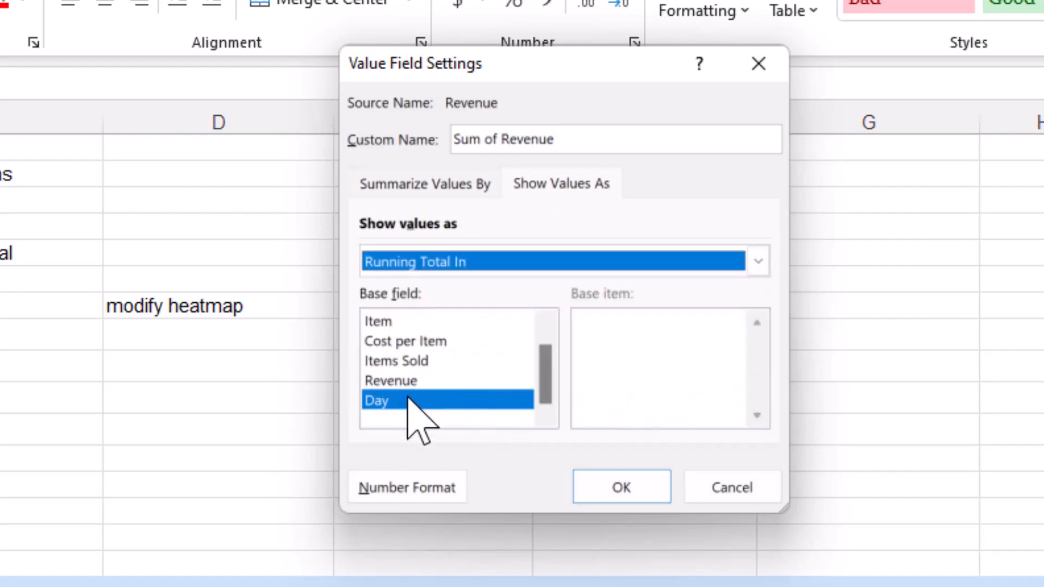
click(622, 488)
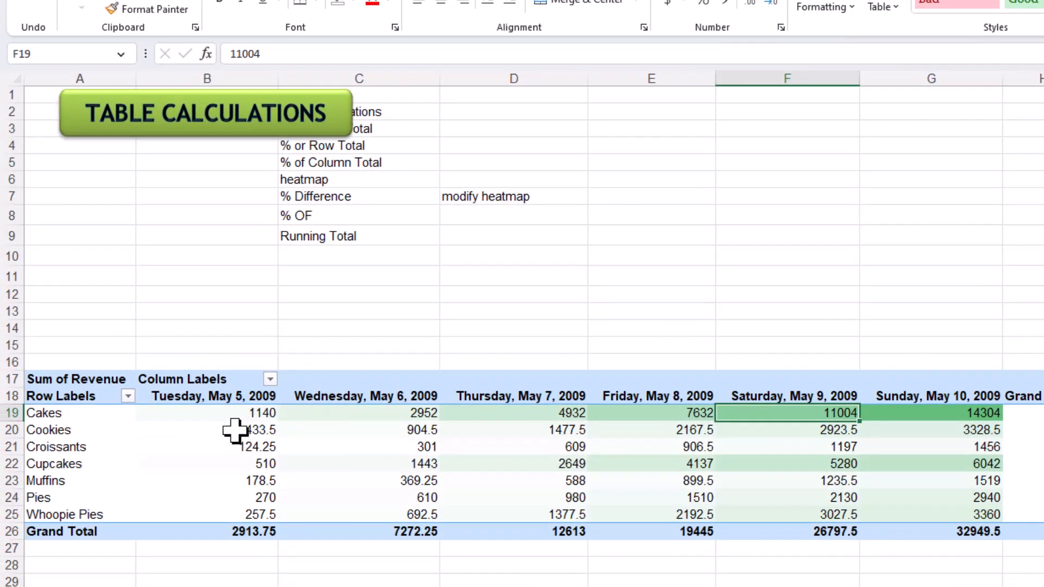
- Examine the running totals for Cakes from Tuesday, May 5 through Thursday, May 7, 2009
mouse_move(228, 422)
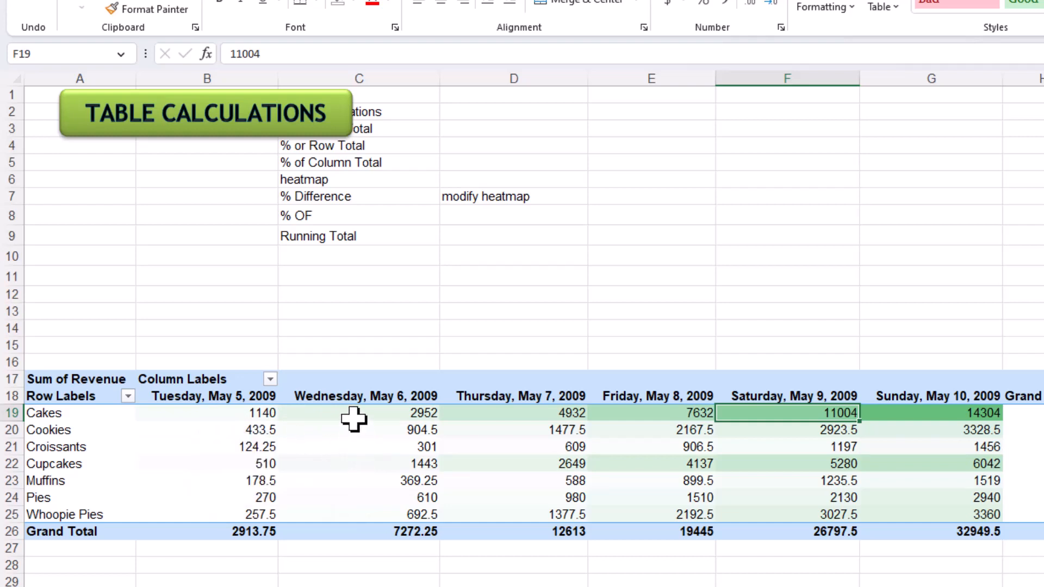
mouse_move(349, 415)
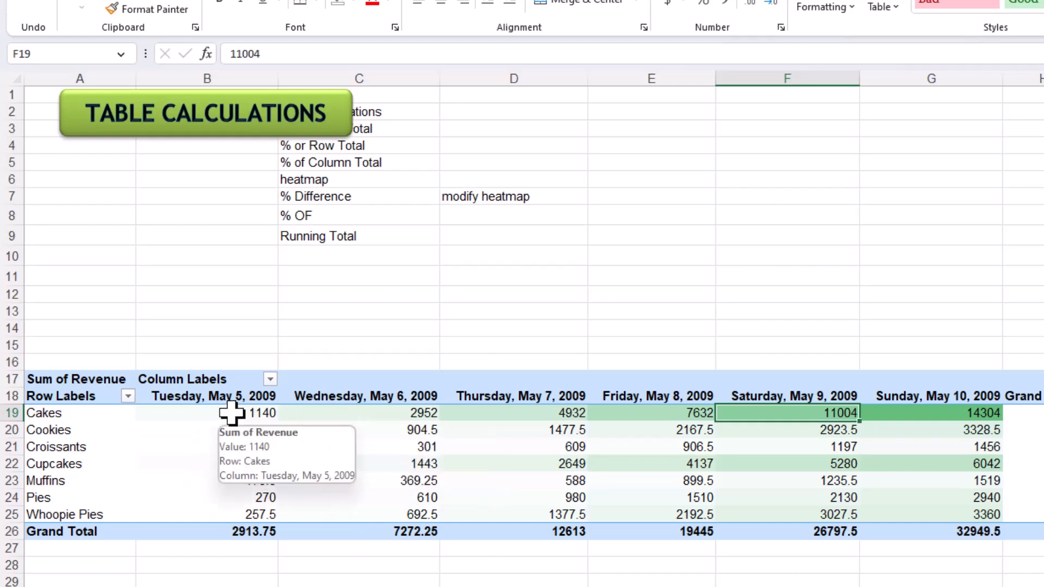
drag(275, 417, 316, 418)
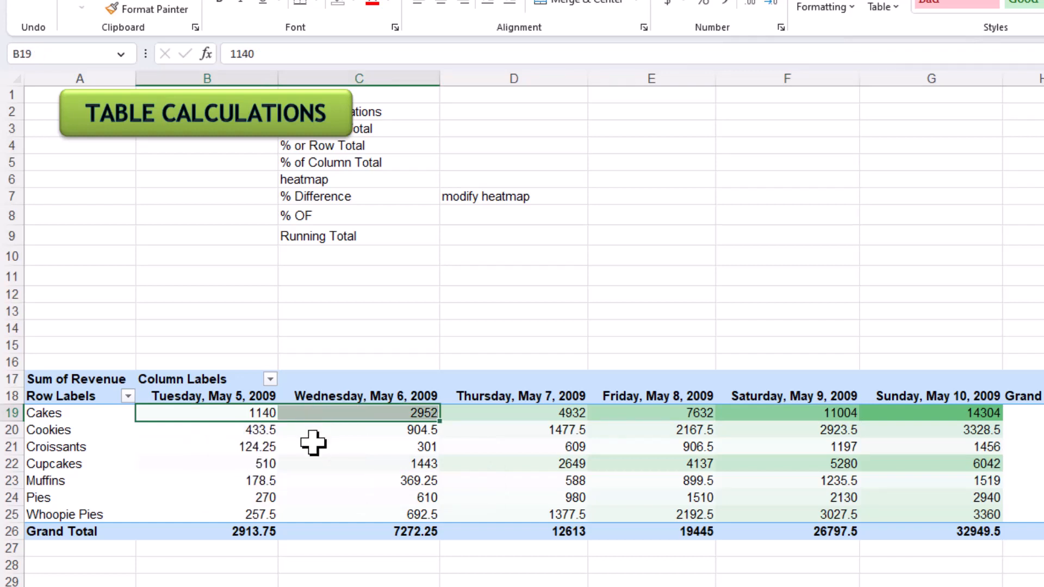
click(512, 414)
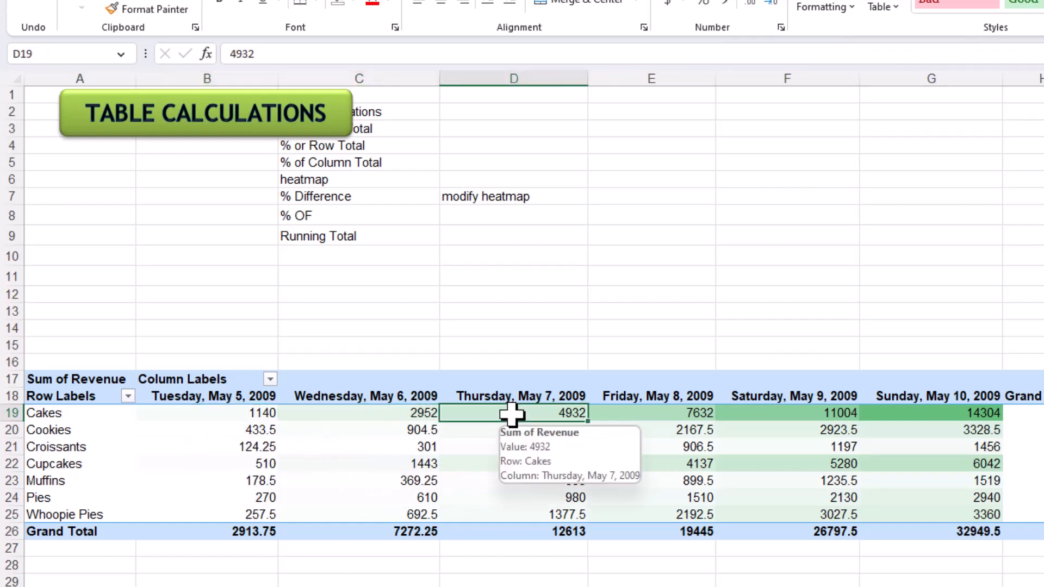
mouse_move(488, 445)
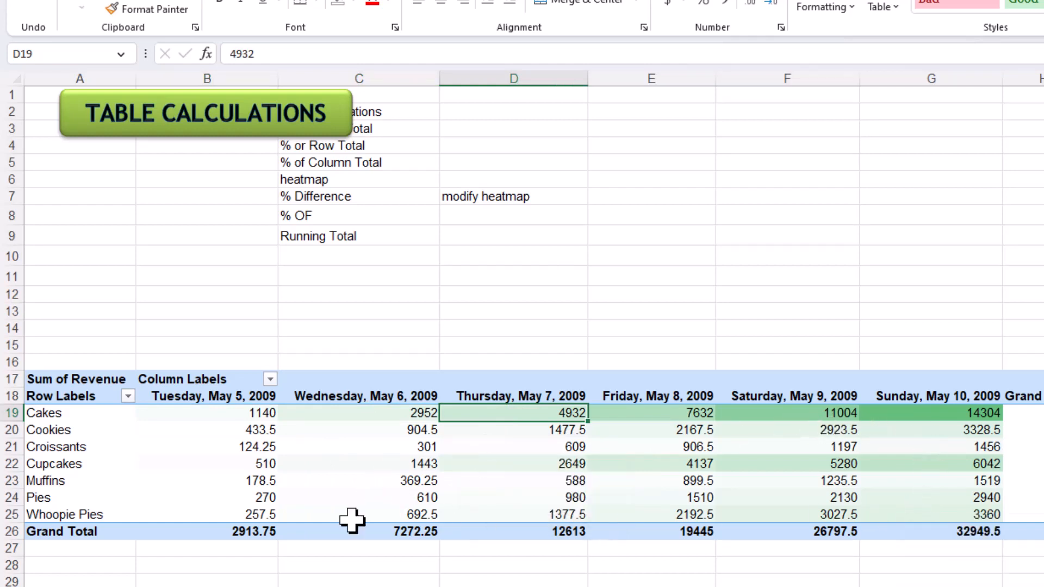
- Change the Sum of Revenue calculation to % Running Total In, with Day as the base field
mouse_move(413, 485)
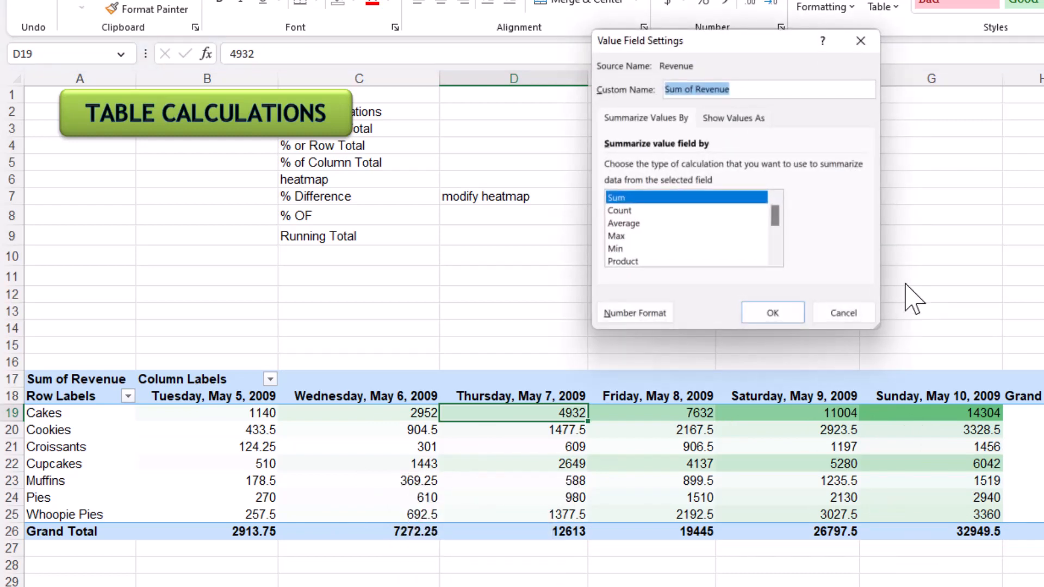
click(732, 118)
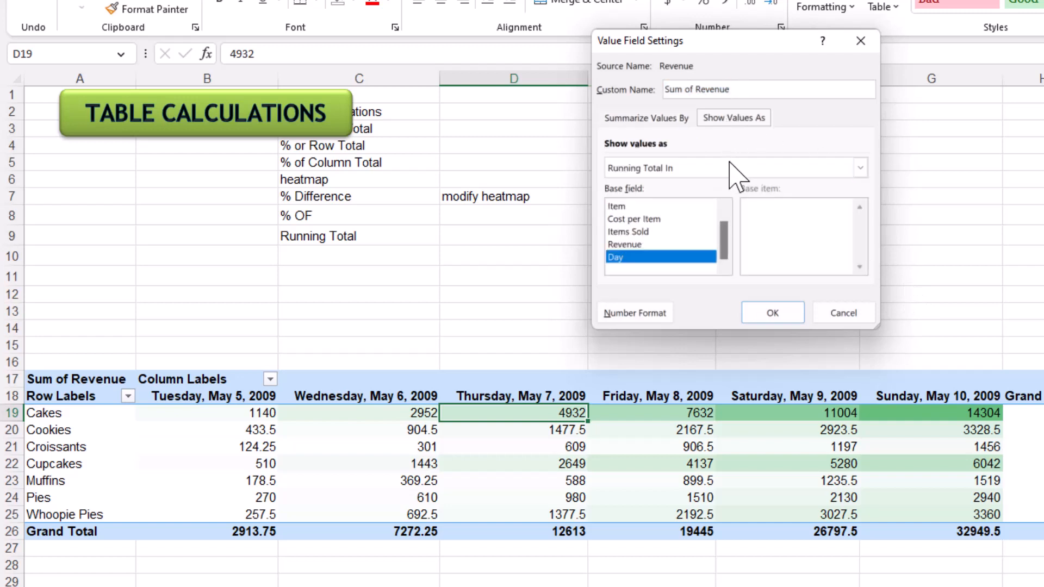
click(730, 168)
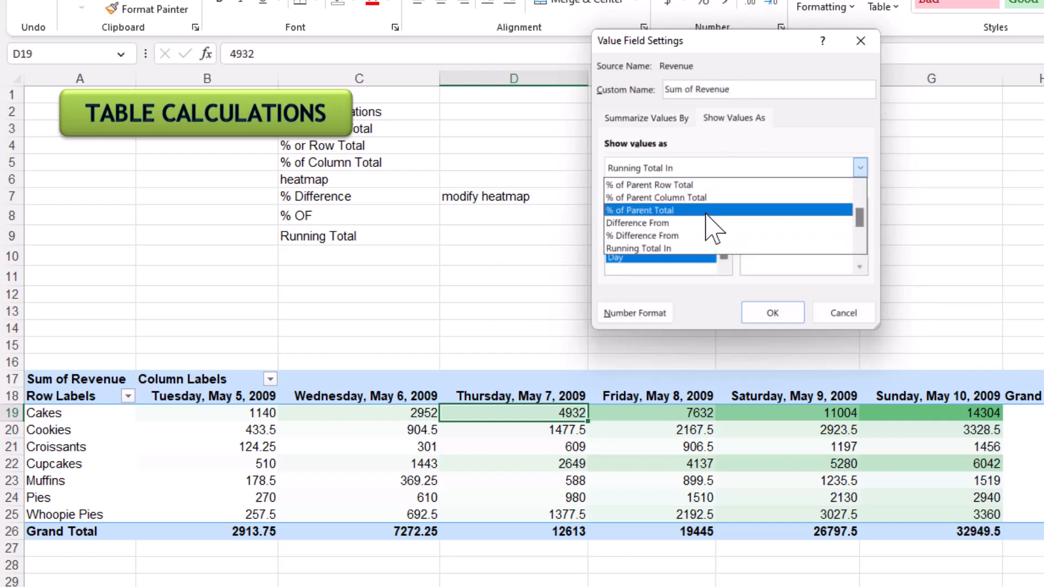
click(702, 253)
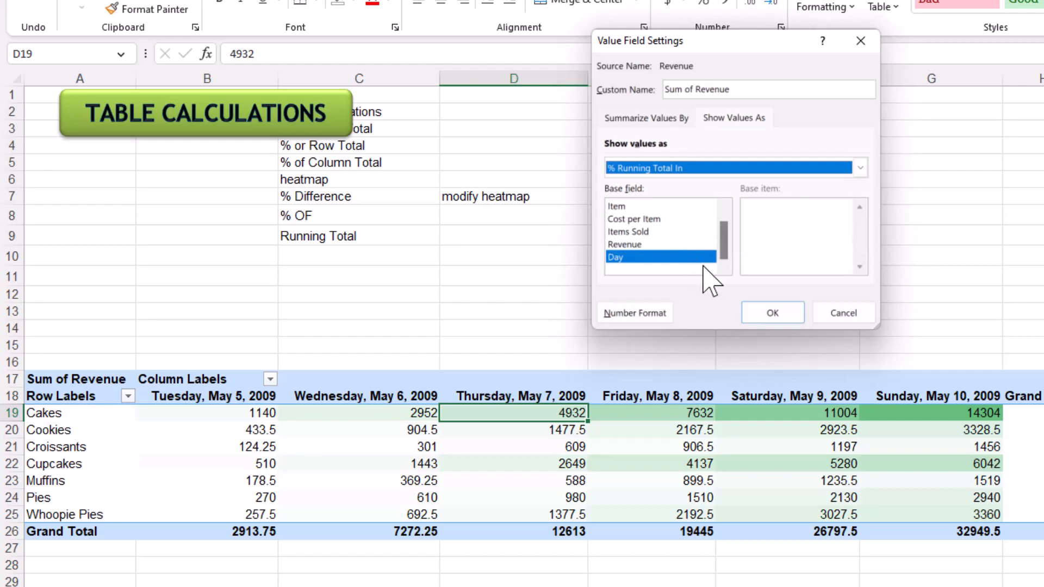
click(773, 314)
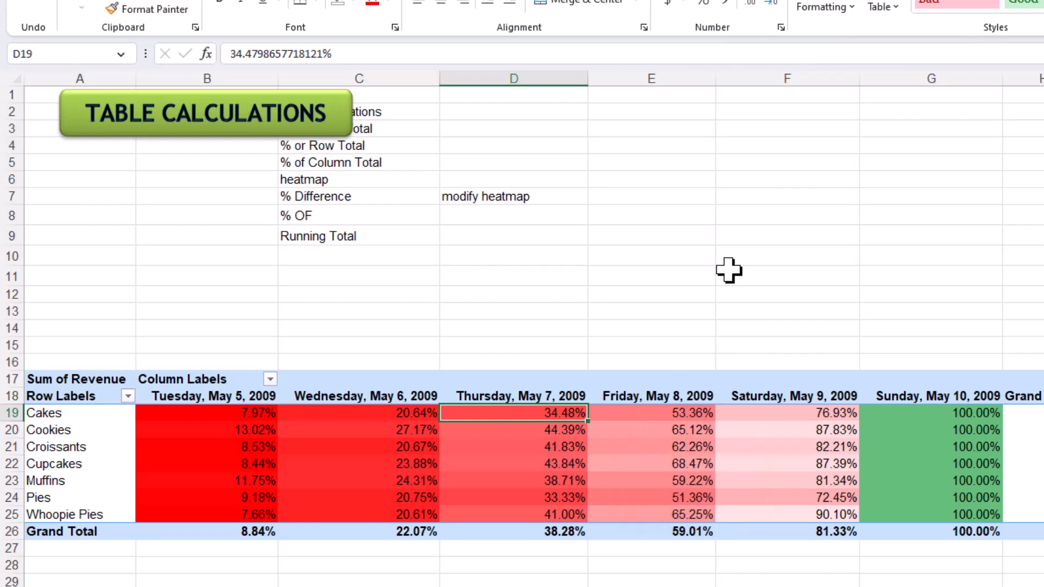
- Set the midpoint value of the PivotTable's Graded Color Scale rule to .8 and apply the edited rule
click(837, 7)
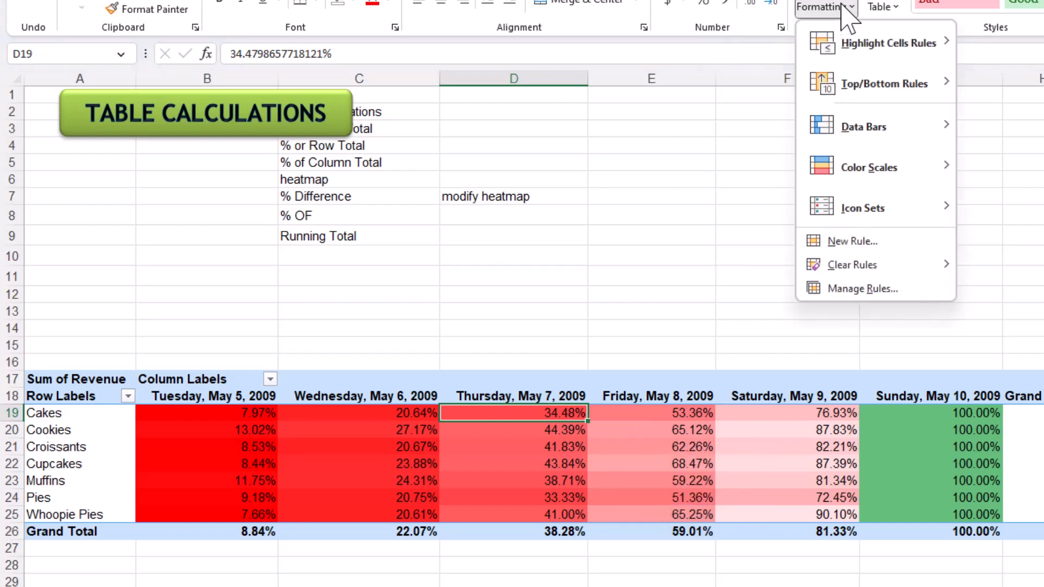
click(868, 290)
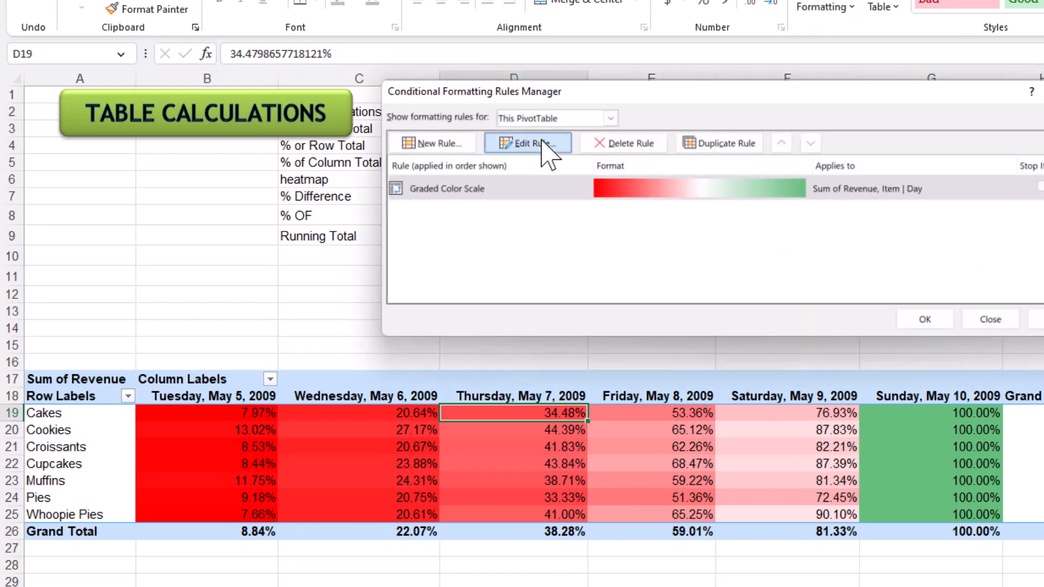
click(546, 143)
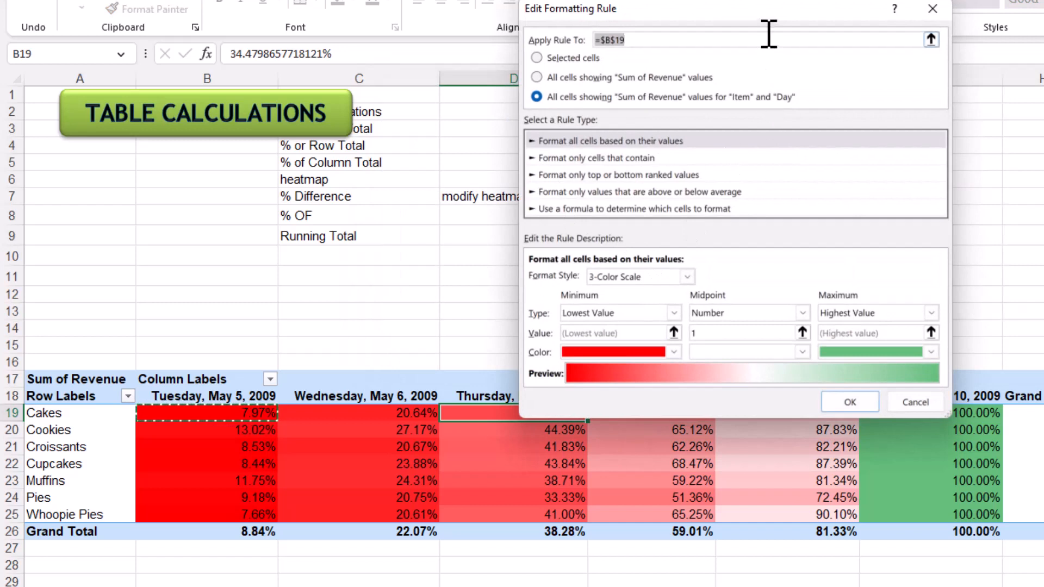
drag(768, 18, 728, 1)
double_click(707, 296)
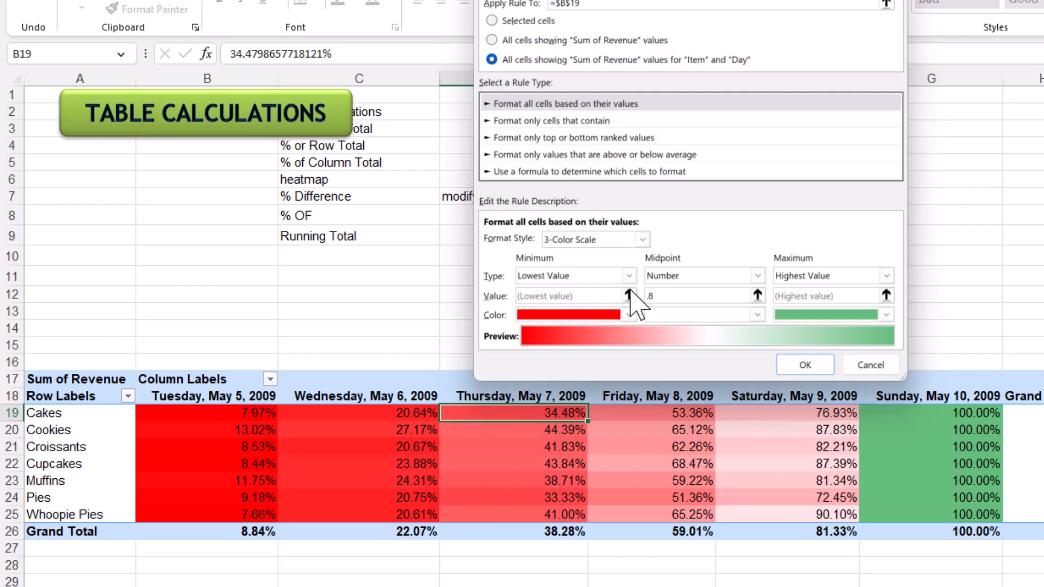
click(816, 365)
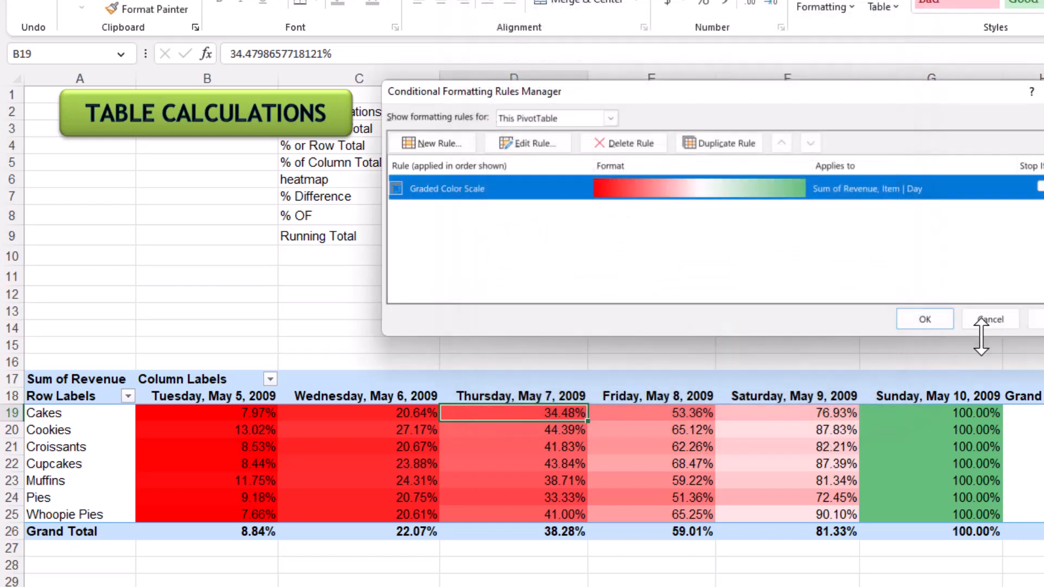
click(1035, 319)
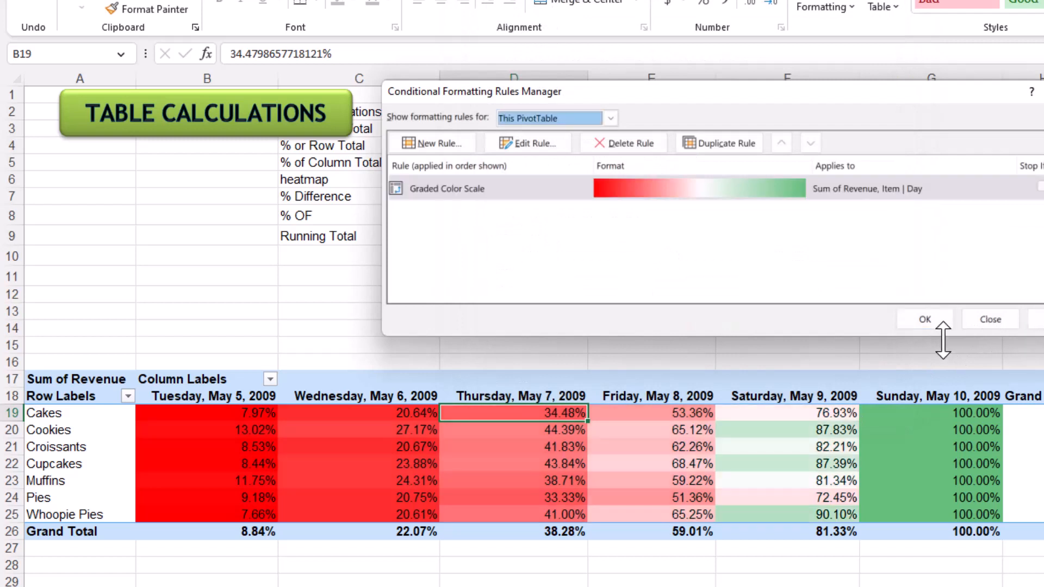
click(924, 324)
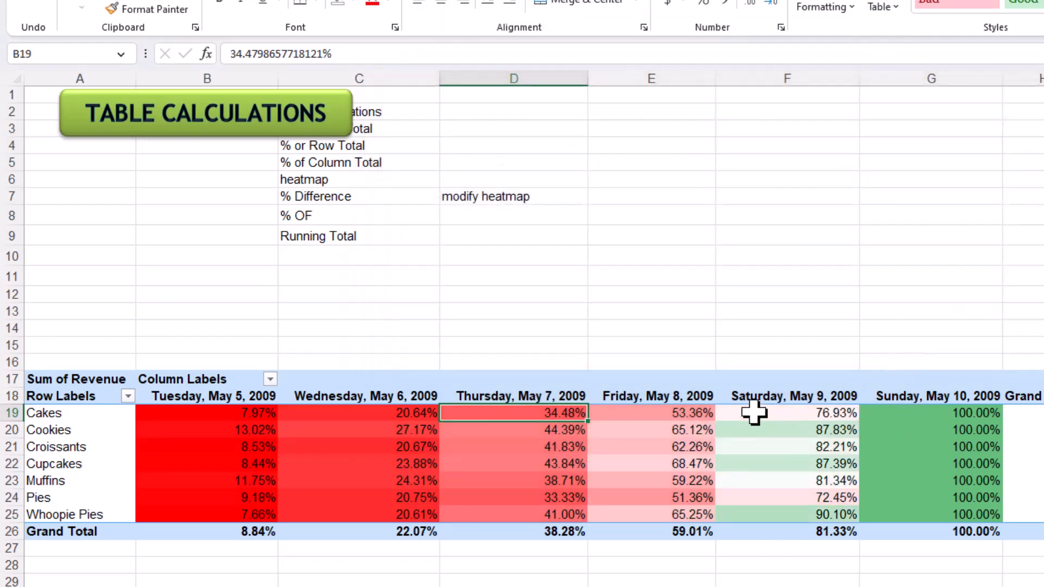